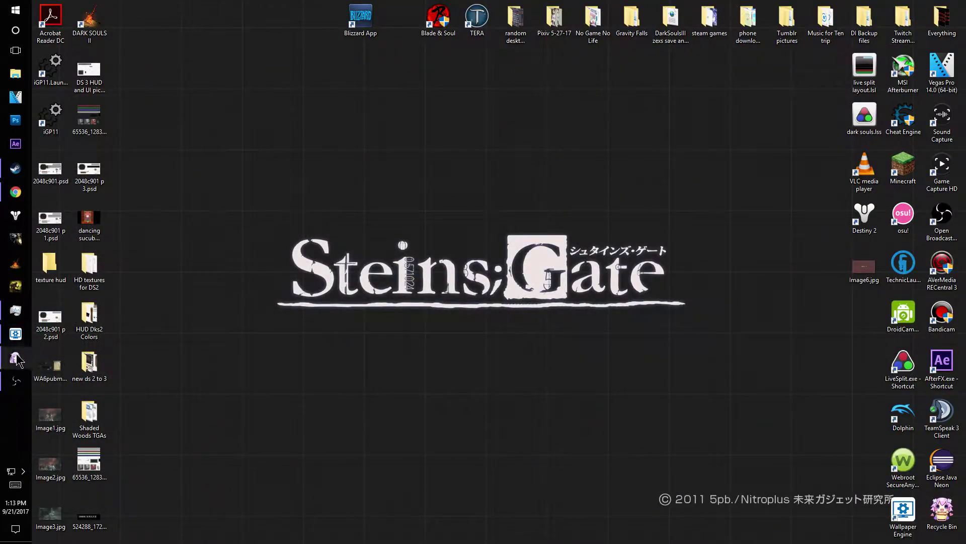
Step: Bring Neptunia Re;Birth2 forward and continue the saved game to reach the world map
{"action": "left_click", "coordinate": [16, 357]}
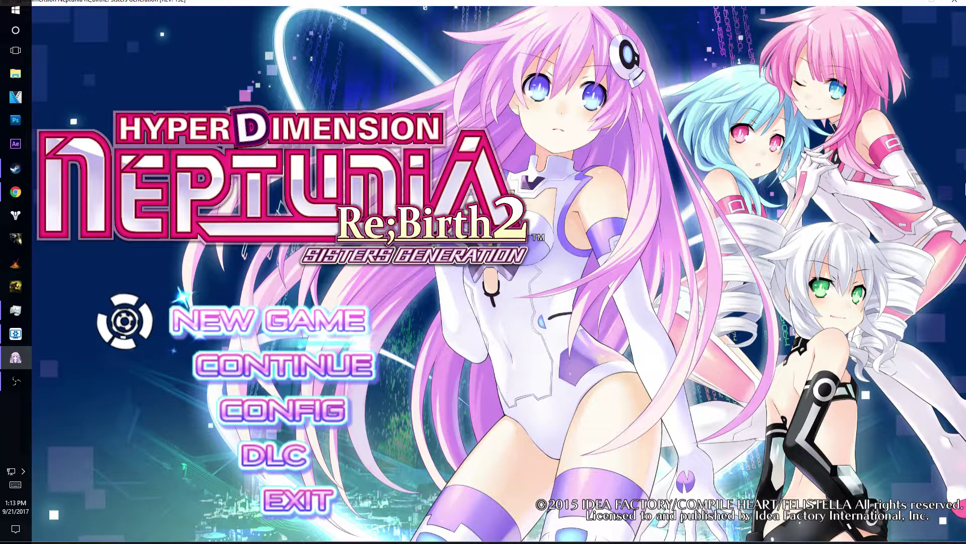
{"action": "key", "text": "Down"}
{"action": "key", "text": "Down"}
{"action": "key", "text": "Up"}
{"action": "key", "text": "Up"}
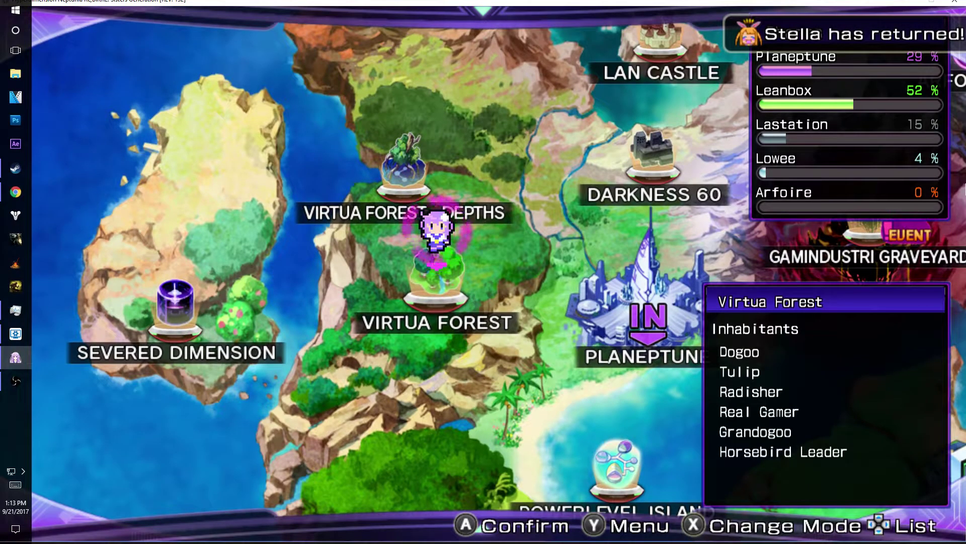
Step: Move the character from Virtua Forest across the world map to just below Iris Field
{"action": "key", "text": "Down"}
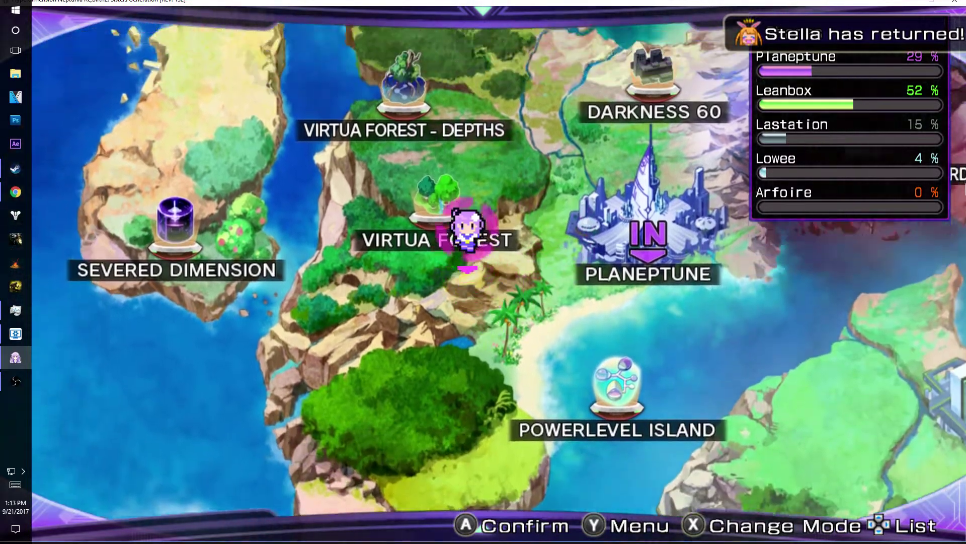
{"action": "key", "text": "Right"}
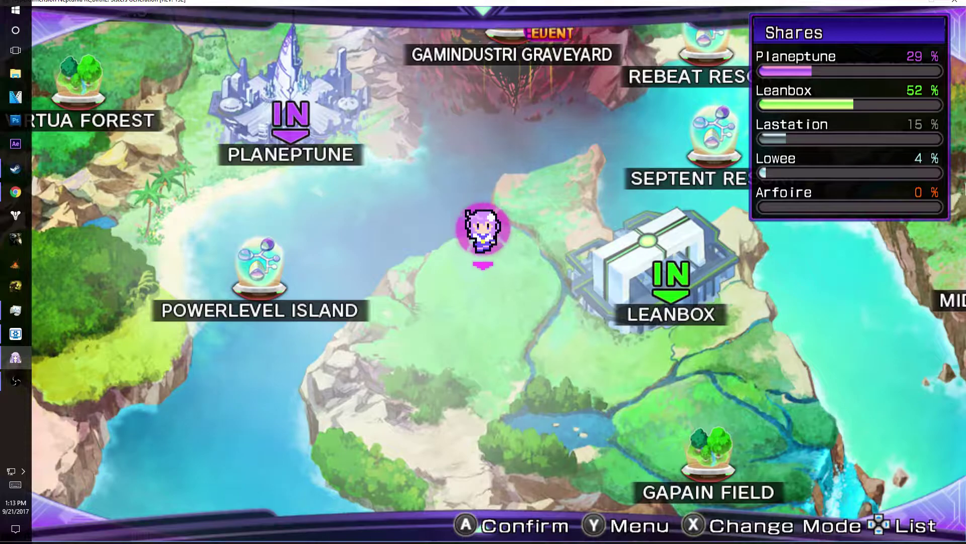
{"action": "key", "text": "Up"}
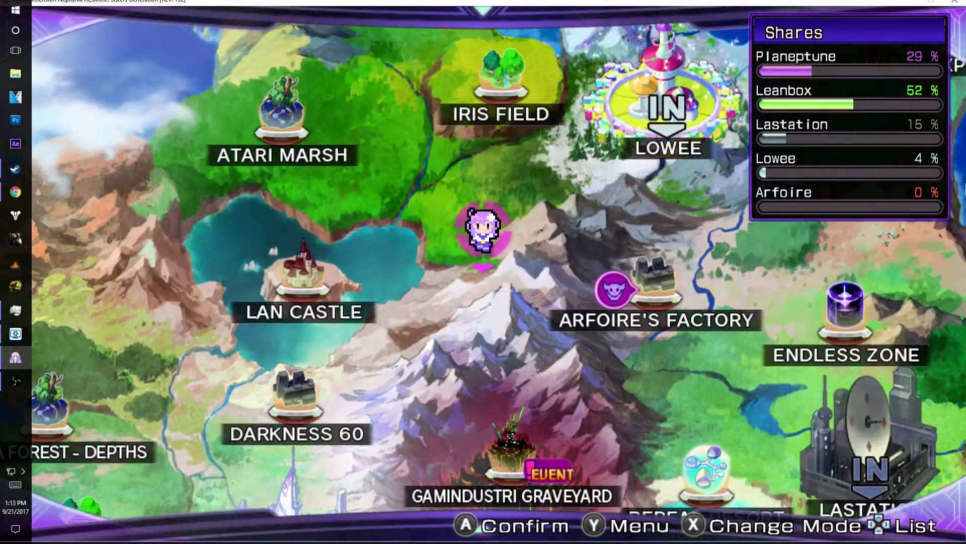
{"action": "key", "text": "Down"}
{"action": "key", "text": "Up"}
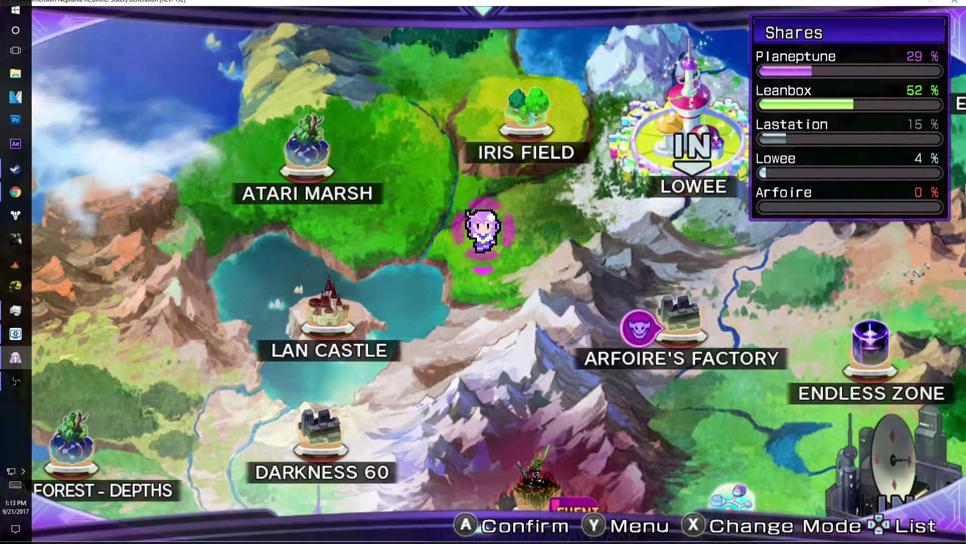
Step: Review the Virtua Forest Item Change and Darkness 60 dungeon plans, then travel to Planeptune
{"action": "key", "text": "Escape"}
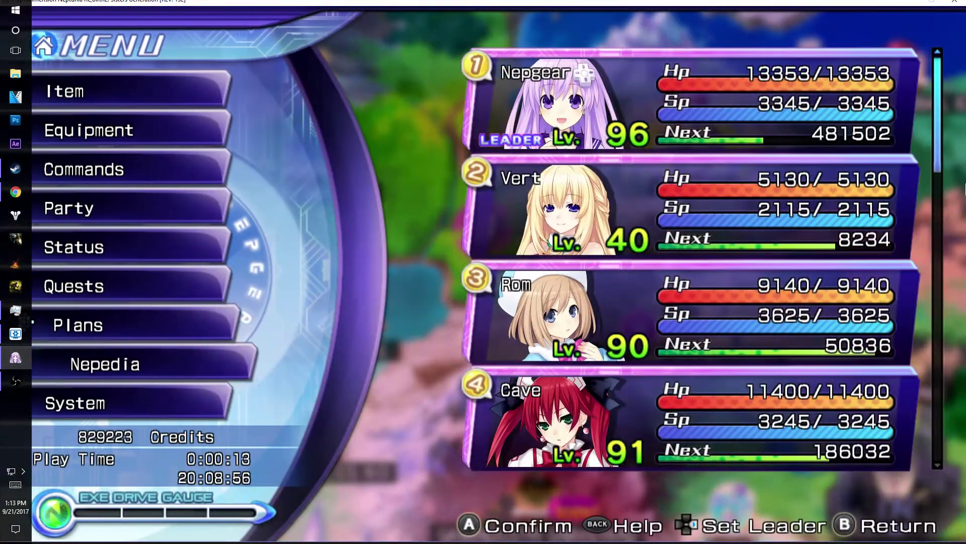
{"action": "key", "text": "Return"}
{"action": "key", "text": "Right"}
{"action": "key", "text": "Return"}
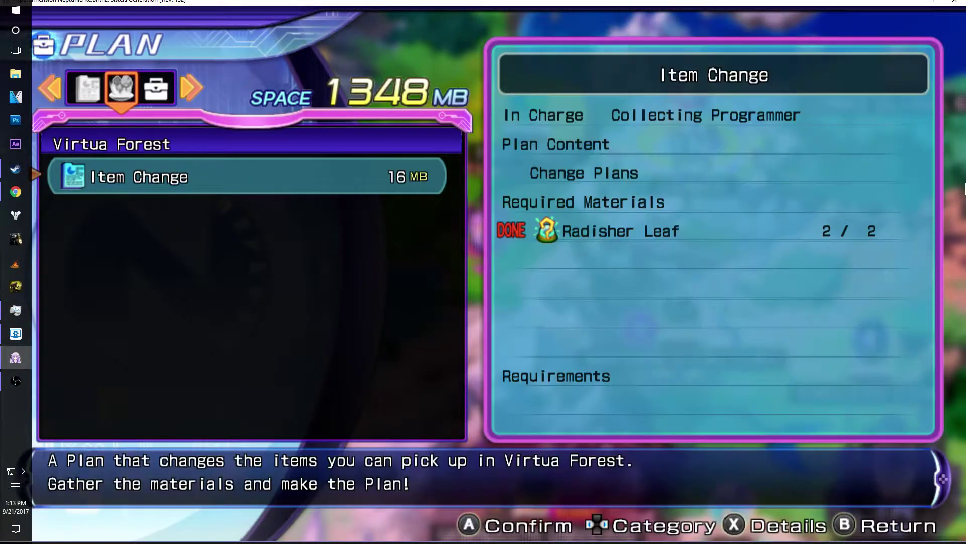
{"action": "key", "text": "Down"}
{"action": "key", "text": "Down"}
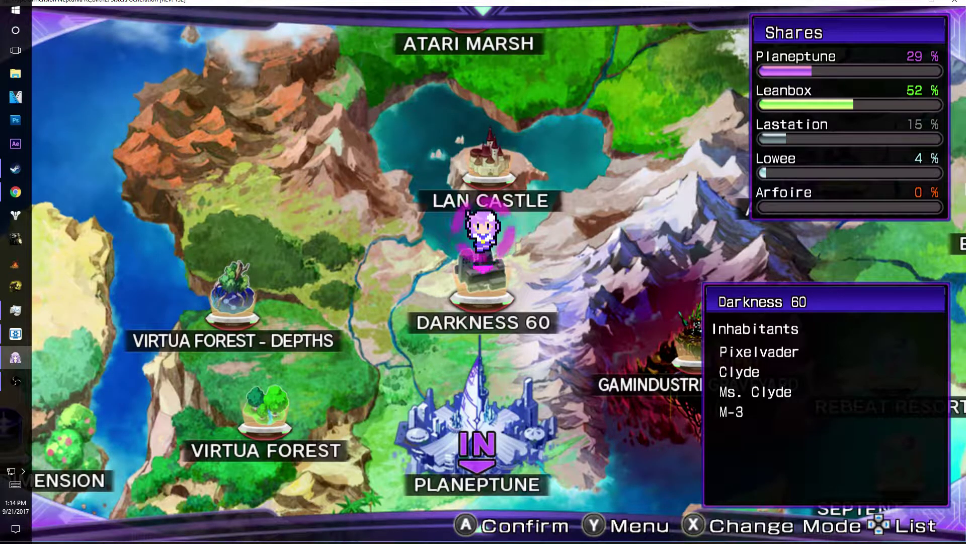
{"action": "key", "text": "Down"}
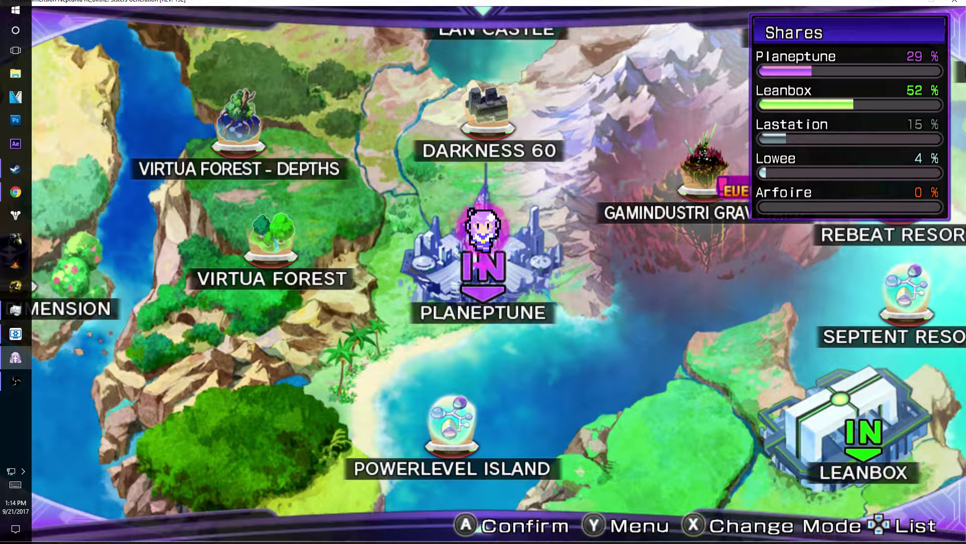
Step: Launch Cheat Engine and attach it to the NeptuniaReBirth2.exe process
{"action": "key", "text": "alt+Tab"}
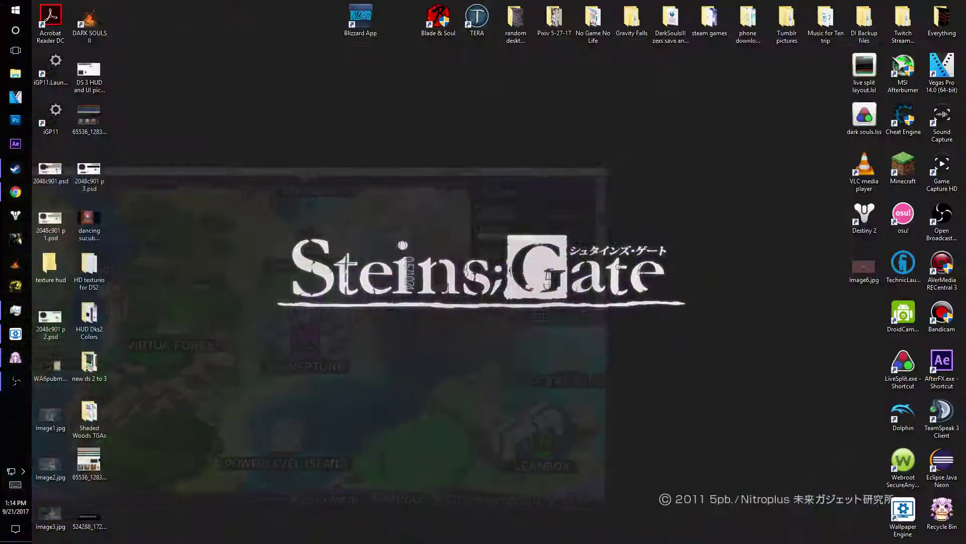
{"action": "left_click_drag", "start_coordinate": [901, 121], "coordinate": [554, 200]}
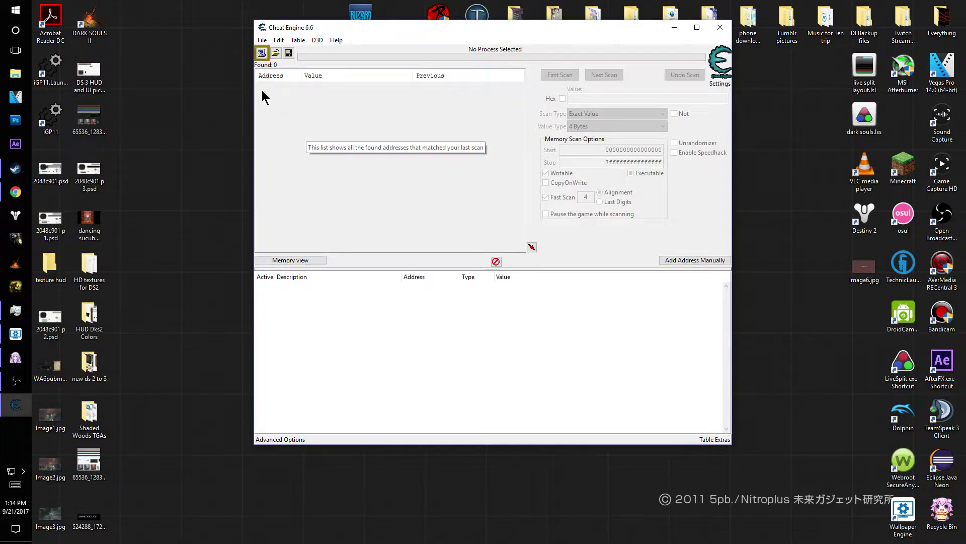
{"action": "left_click", "coordinate": [261, 53]}
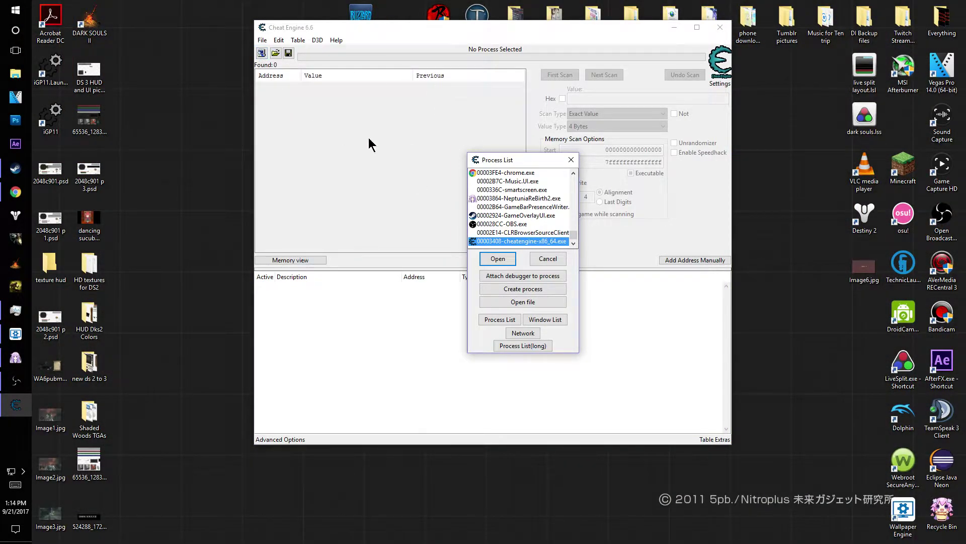
{"action": "left_click", "coordinate": [504, 198]}
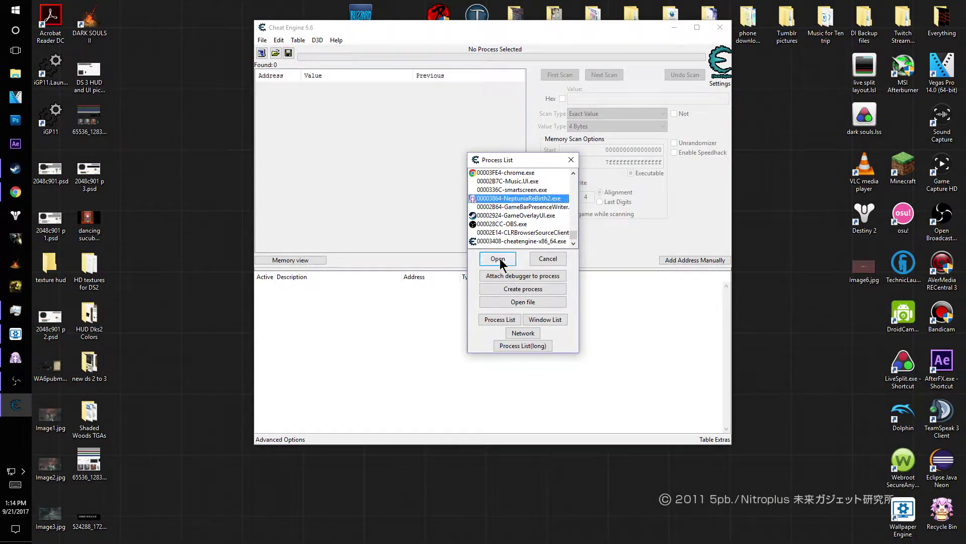
{"action": "left_click", "coordinate": [498, 259]}
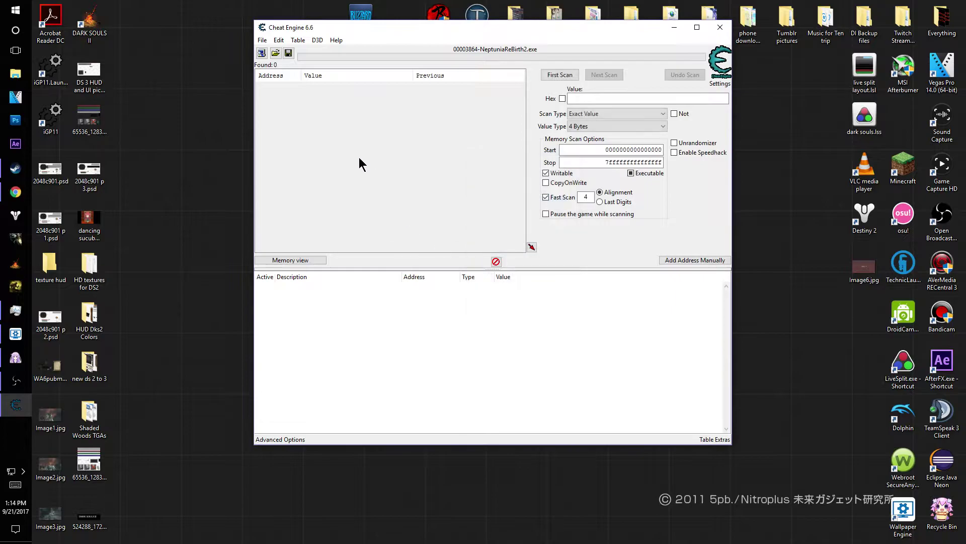
Step: Load the Shinkansen Hyperdimension Neptunia Re Birth2 Sisters Generation V1004.CT table from Downloads
{"action": "left_click", "coordinate": [276, 53]}
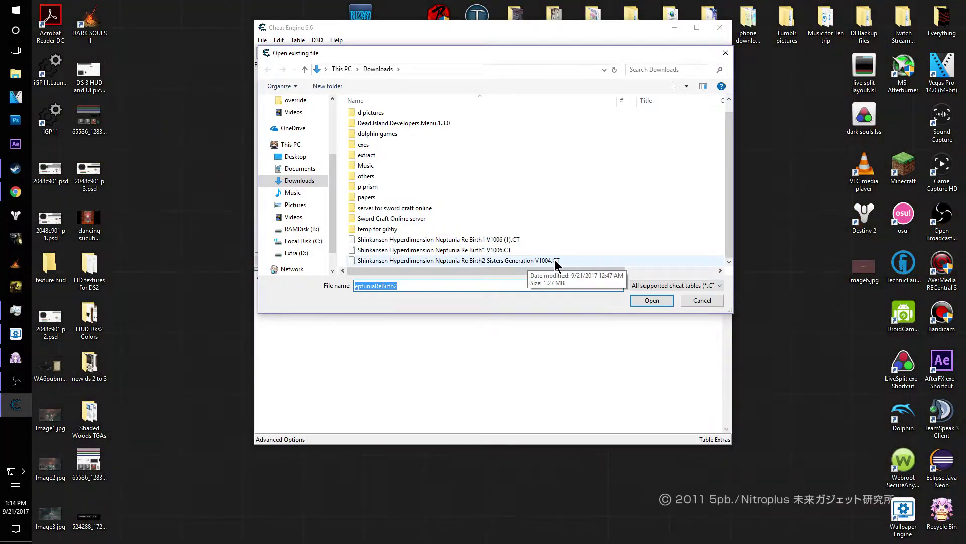
{"action": "left_click", "coordinate": [556, 260]}
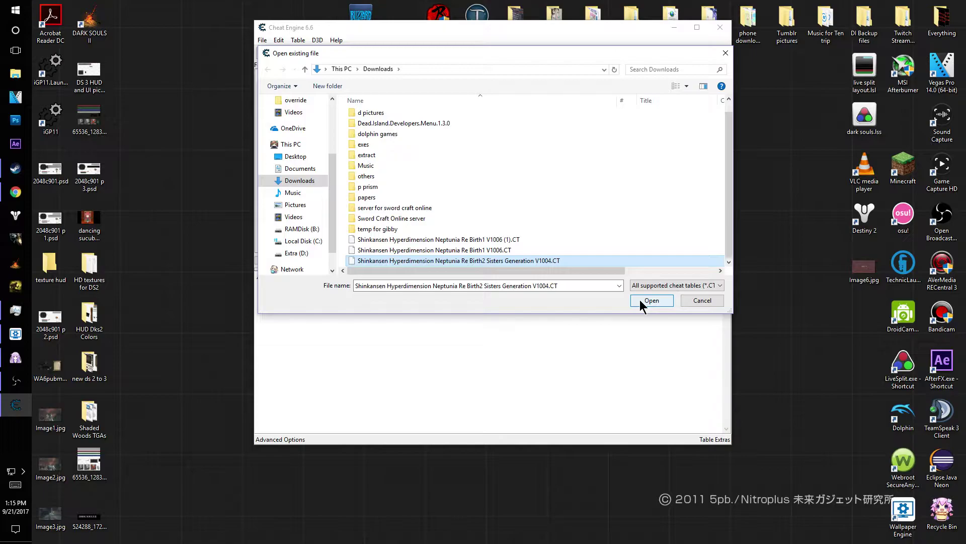
{"action": "left_click", "coordinate": [640, 300]}
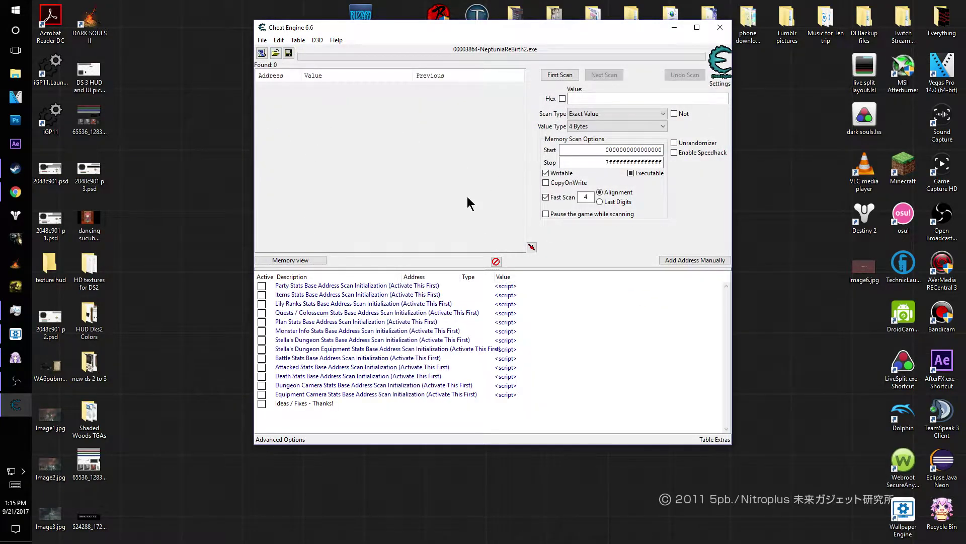
Step: Maximize Cheat Engine and tick the Death Stats Base Address Scan Initialization script
{"action": "left_click", "coordinate": [698, 28]}
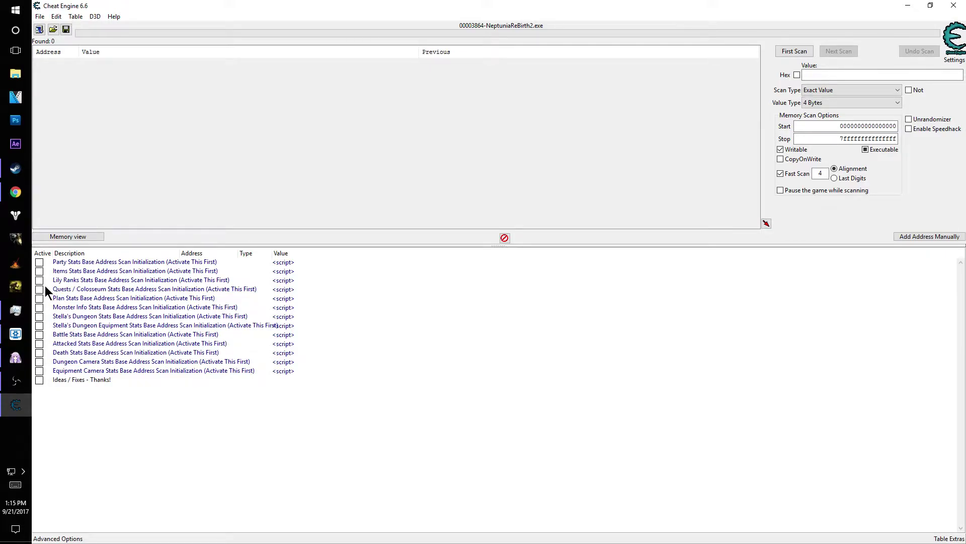
{"action": "left_click", "coordinate": [39, 352]}
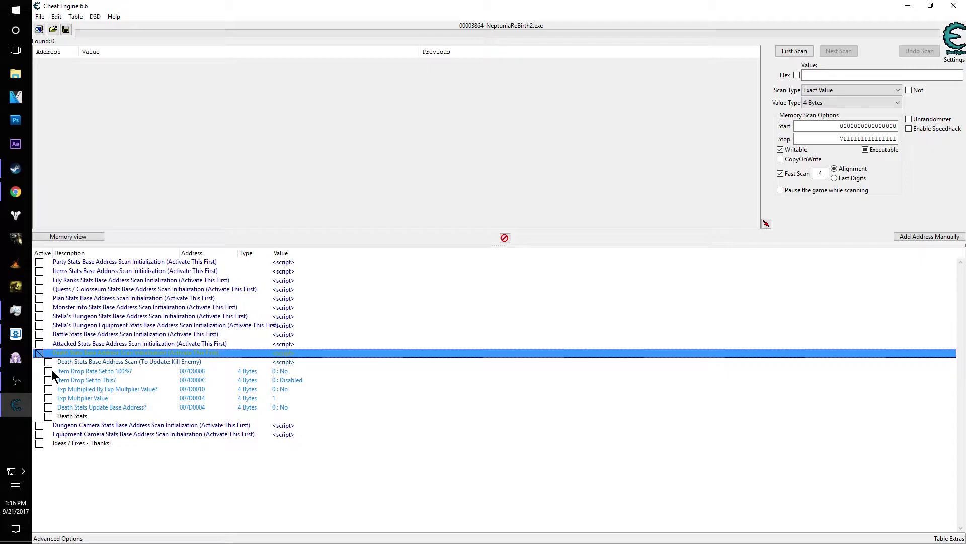
{"action": "left_click", "coordinate": [67, 362]}
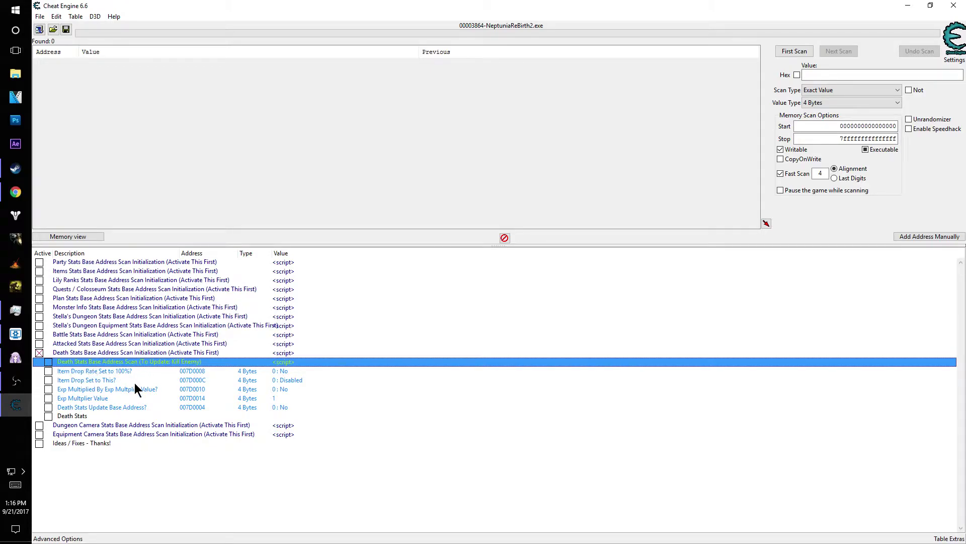
{"action": "left_click", "coordinate": [52, 372]}
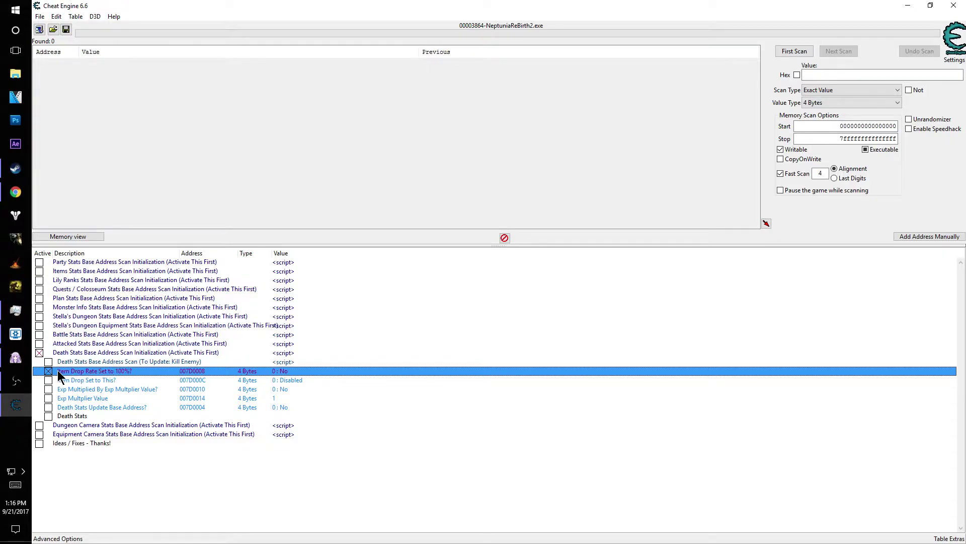
Step: Change the Item Drop Rate Set to 100%? value to 1 : Yes
{"action": "right_click", "coordinate": [255, 369]}
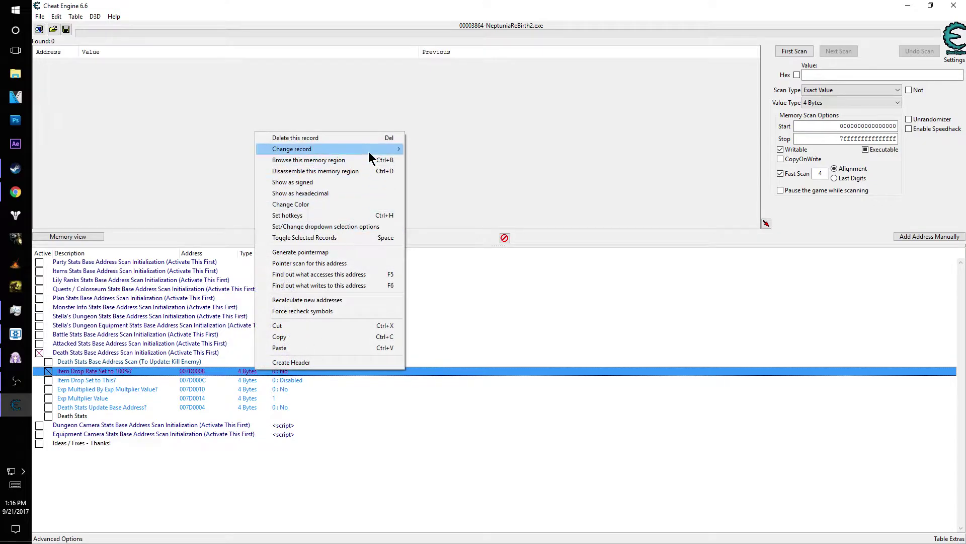
{"action": "mouse_move", "coordinate": [368, 152]}
{"action": "left_click", "coordinate": [440, 182]}
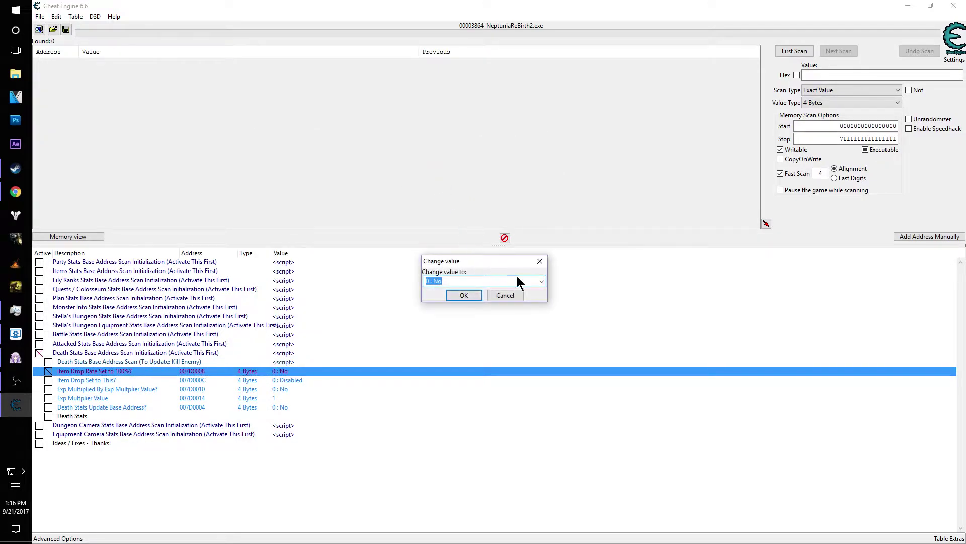
{"action": "left_click", "coordinate": [542, 281]}
{"action": "left_click", "coordinate": [530, 297]}
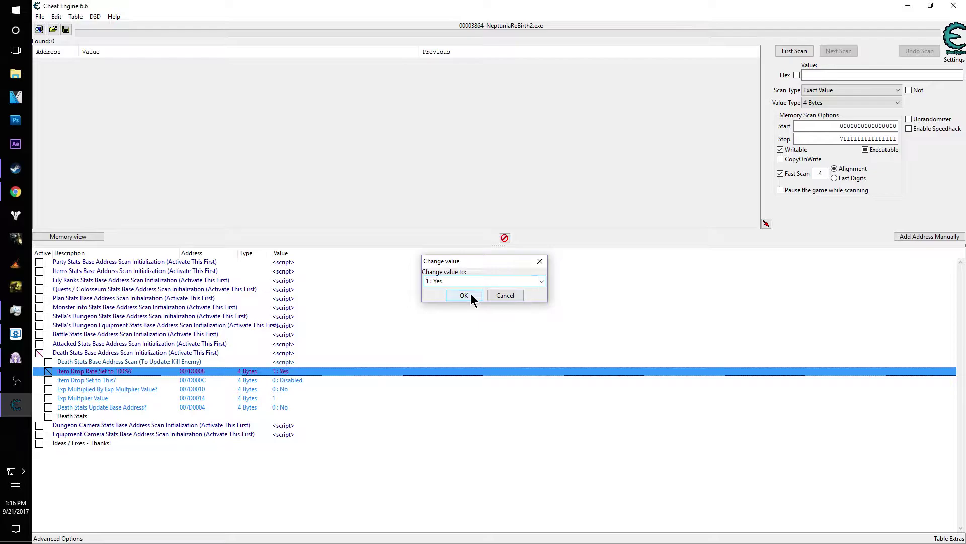
{"action": "left_click", "coordinate": [464, 295]}
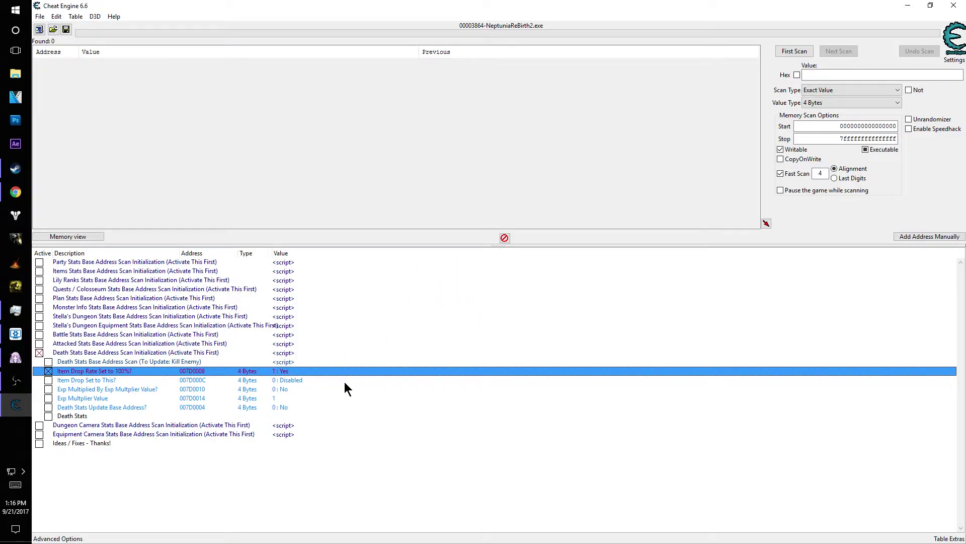
Step: Activate Item Drop Set to This? and set its value to 245 : Add Memory - 1024MB
{"action": "left_click", "coordinate": [48, 380]}
{"action": "right_click", "coordinate": [240, 381]}
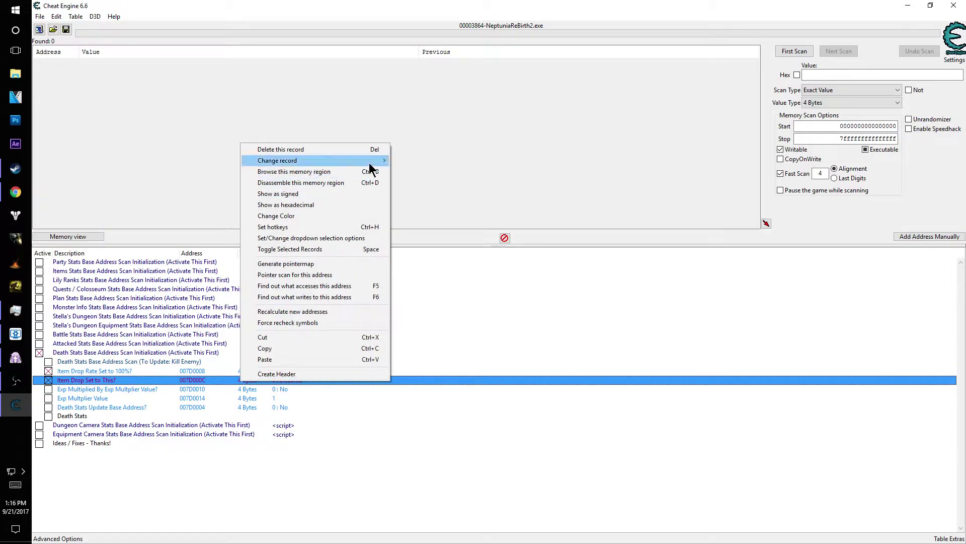
{"action": "mouse_move", "coordinate": [371, 166]}
{"action": "left_click", "coordinate": [427, 194]}
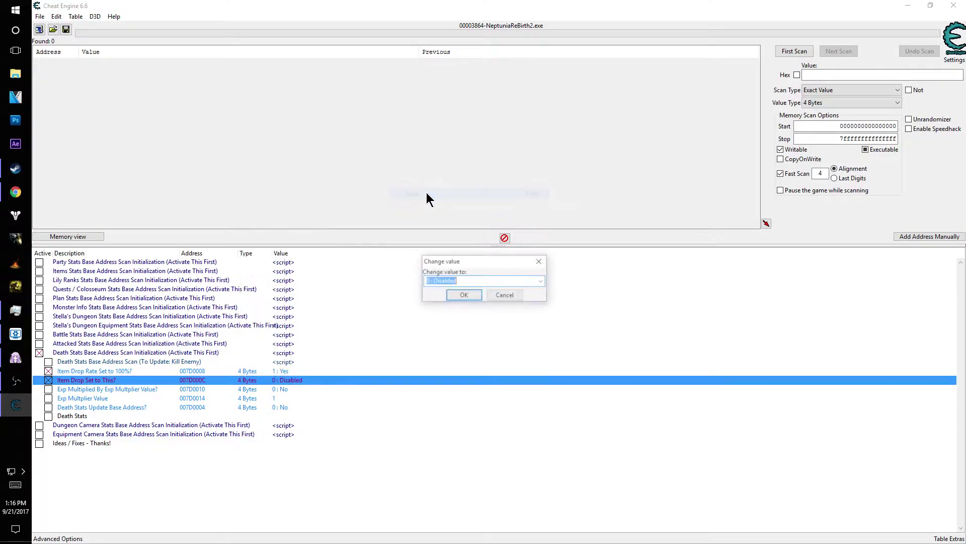
{"action": "left_click", "coordinate": [543, 280]}
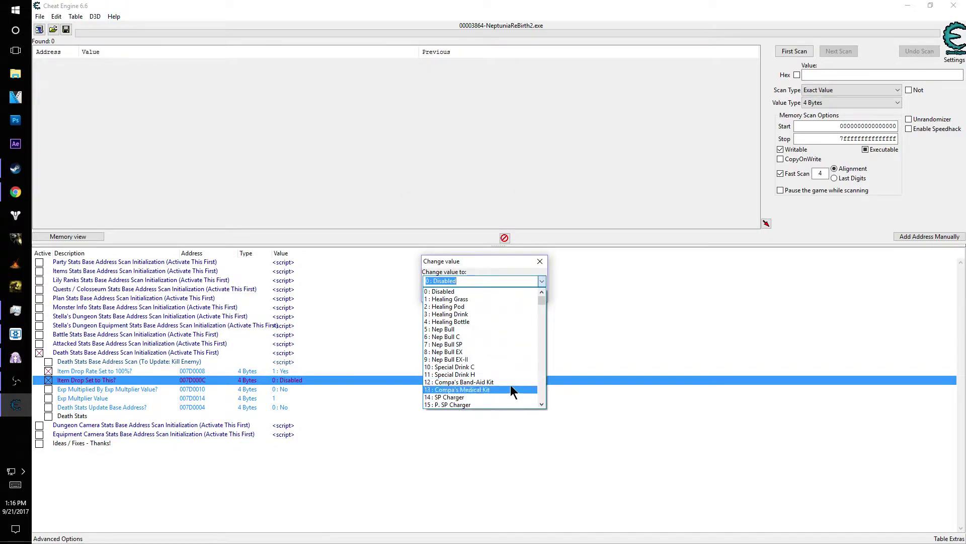
{"action": "left_click", "coordinate": [542, 311]}
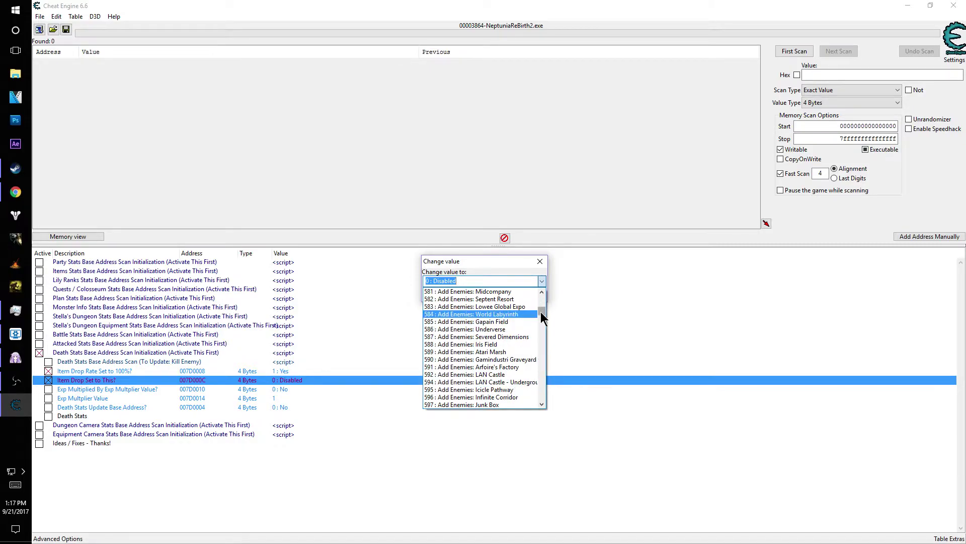
{"action": "mouse_move", "coordinate": [542, 310]}
{"action": "left_mouse_down"}
{"action": "mouse_move", "coordinate": [540, 393]}
{"action": "mouse_move", "coordinate": [540, 302]}
{"action": "left_mouse_up"}
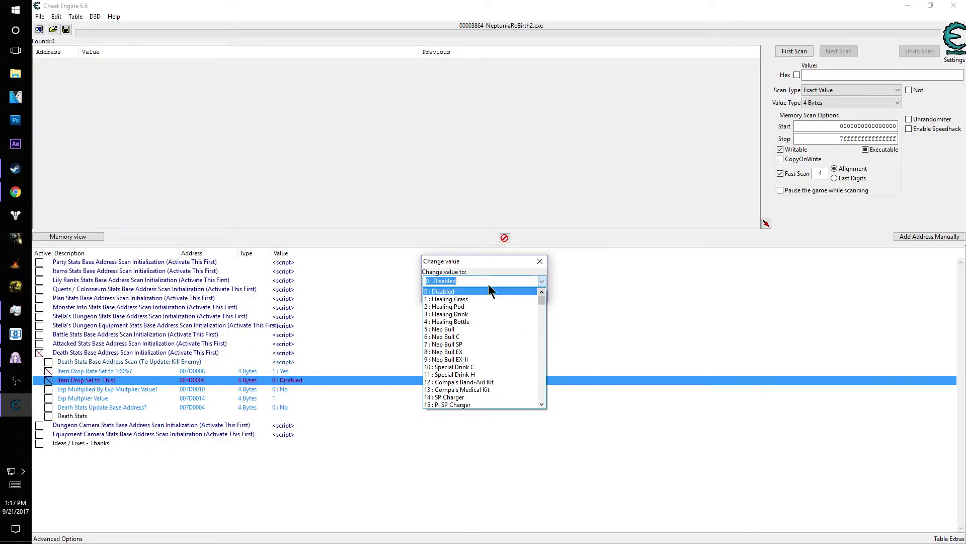
{"action": "scroll", "coordinate": [497, 357], "scroll_direction": "down", "scroll_amount": 11}
{"action": "scroll", "coordinate": [497, 357], "scroll_direction": "down", "scroll_amount": 4}
{"action": "scroll", "coordinate": [497, 358], "scroll_direction": "down", "scroll_amount": 7}
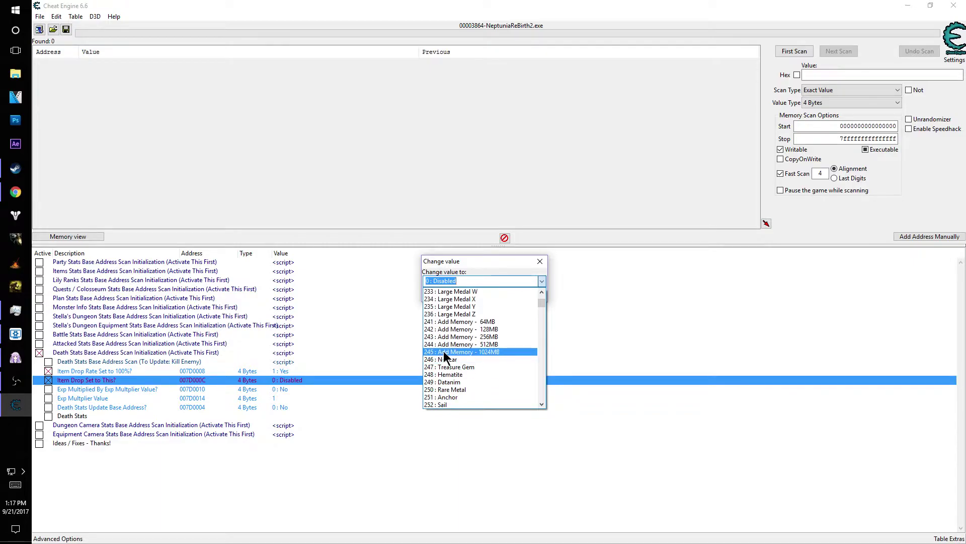
{"action": "left_click", "coordinate": [496, 353]}
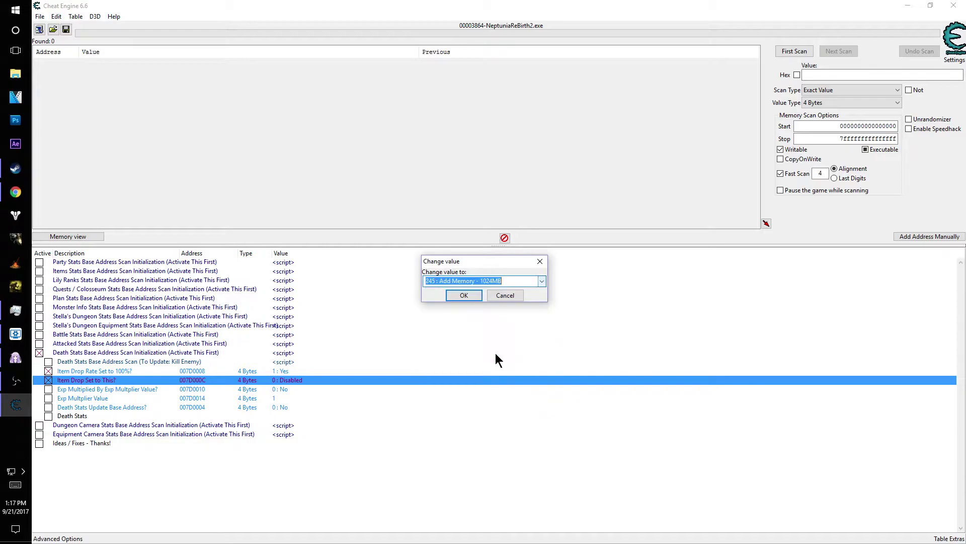
{"action": "left_click", "coordinate": [457, 294]}
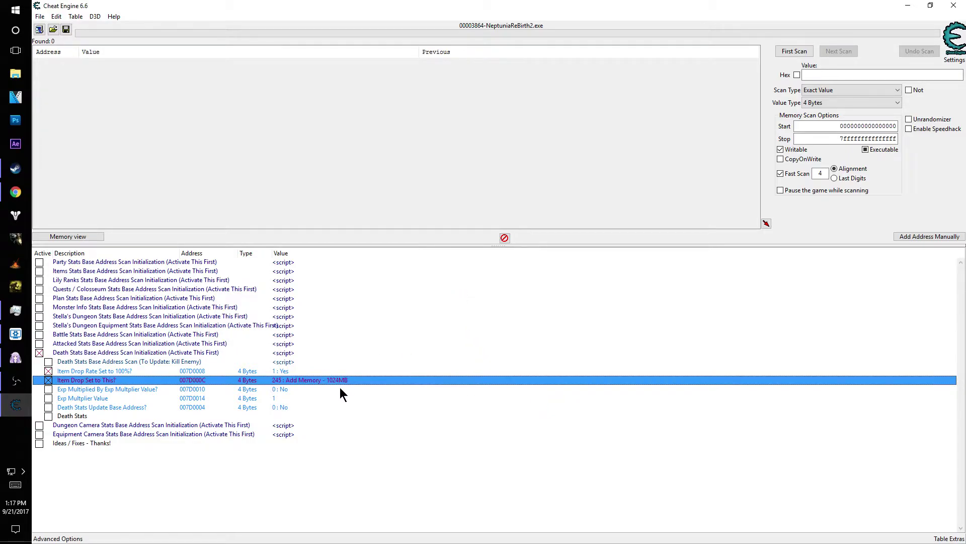
Step: Activate the Death Stats base address scan and switch back to the game
{"action": "left_click", "coordinate": [199, 374]}
{"action": "left_click", "coordinate": [199, 382]}
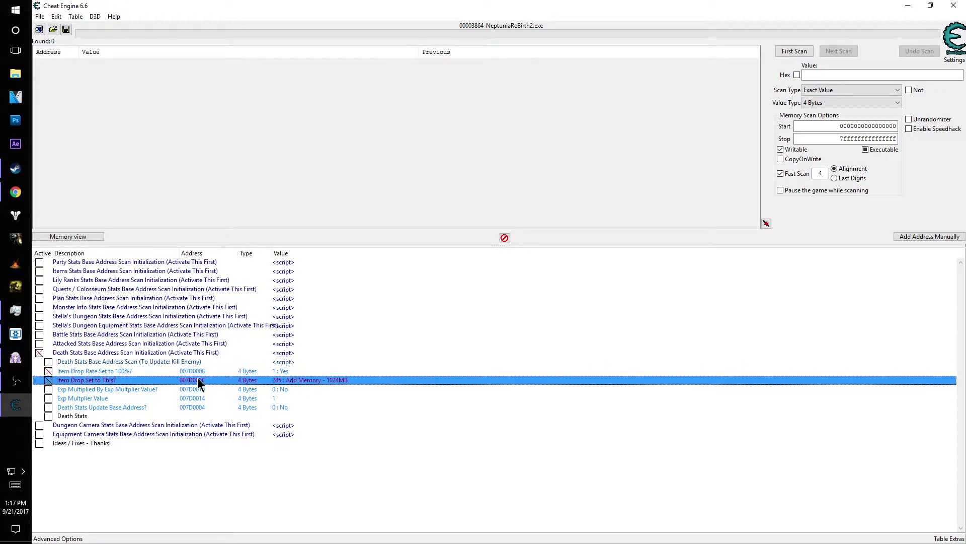
{"action": "left_click", "coordinate": [48, 362]}
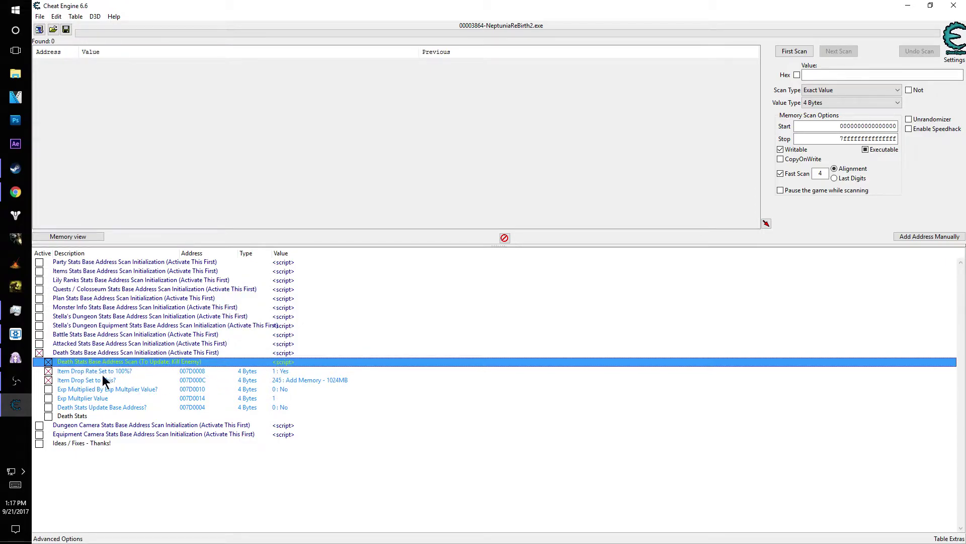
{"action": "key", "text": "alt+Tab"}
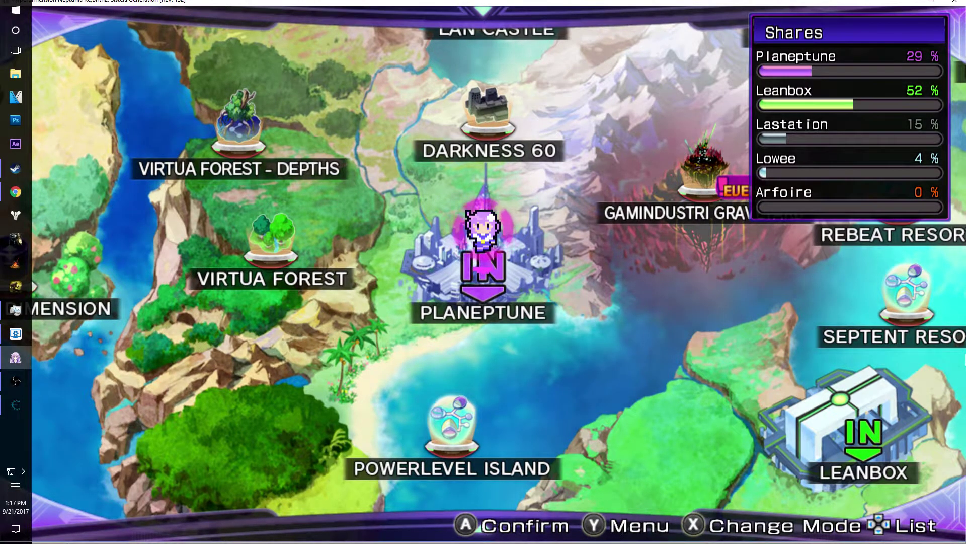
Step: Enter Virtua Forest and run along the dirt path into the blue slime to start a battle
{"action": "key", "text": "Left"}
{"action": "key", "text": "Return"}
{"action": "key", "text": "Return"}
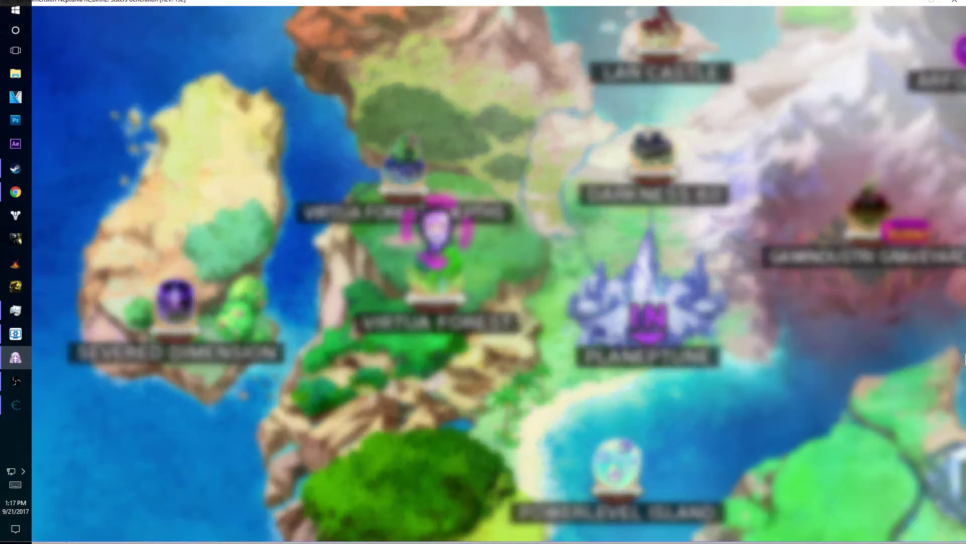
{"action": "key", "text": "w"}
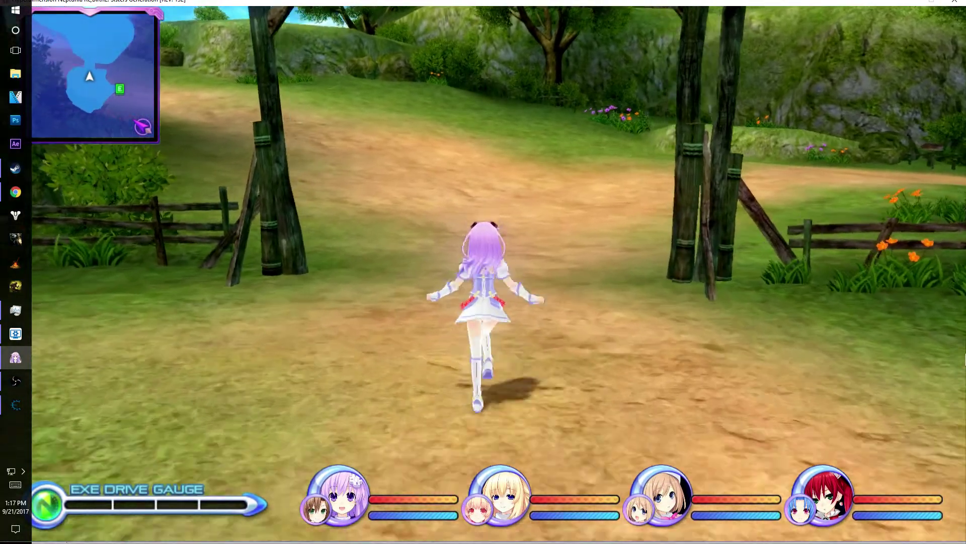
{"action": "key", "text": "a"}
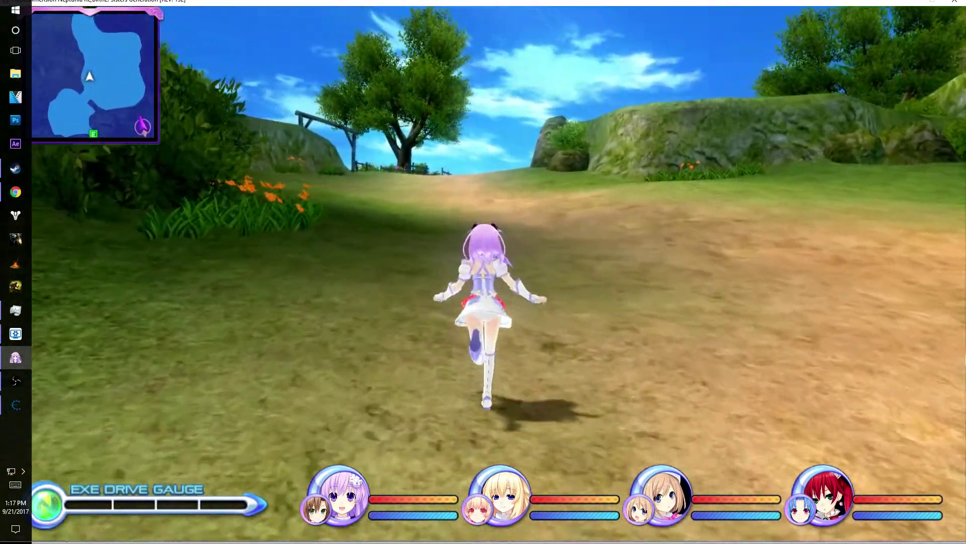
{"action": "key", "text": "w"}
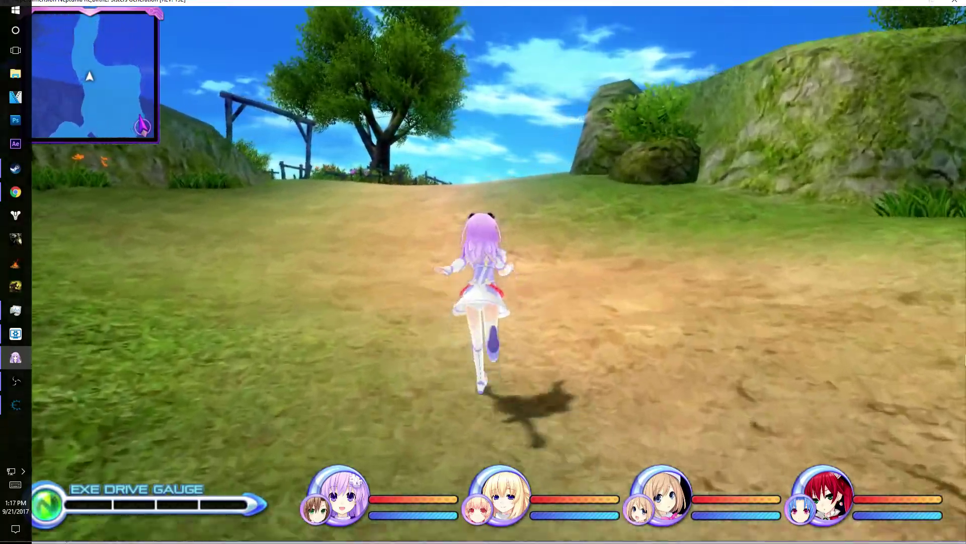
{"action": "key", "text": "w"}
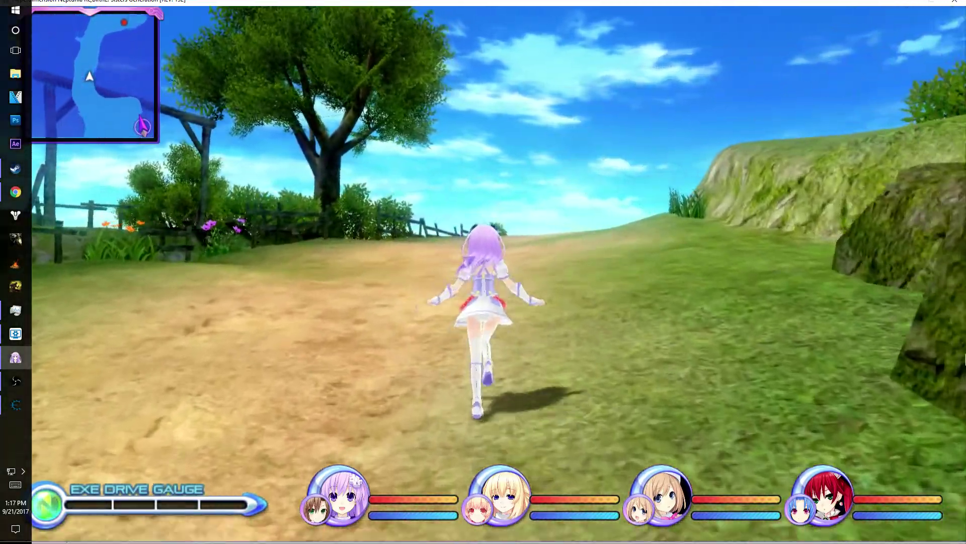
{"action": "key", "text": "w"}
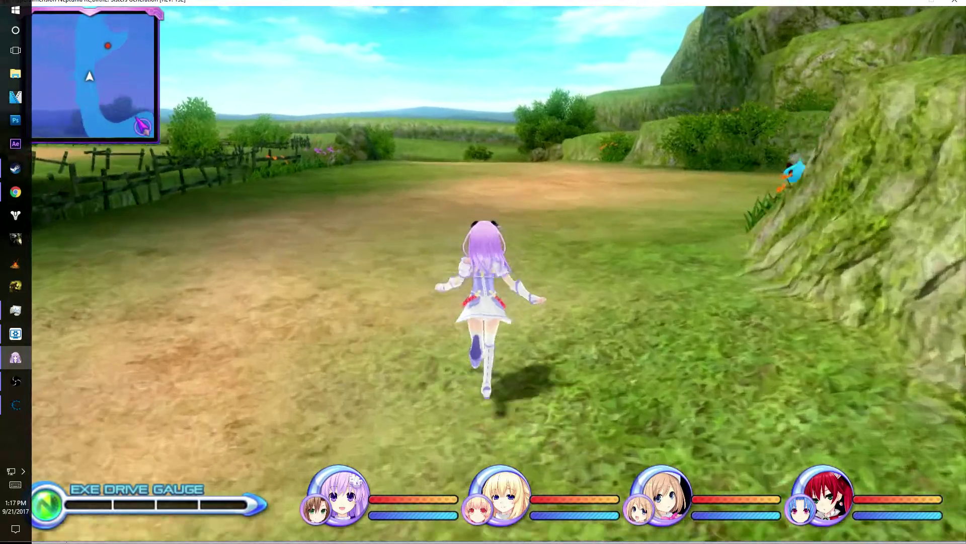
{"action": "key", "text": "w"}
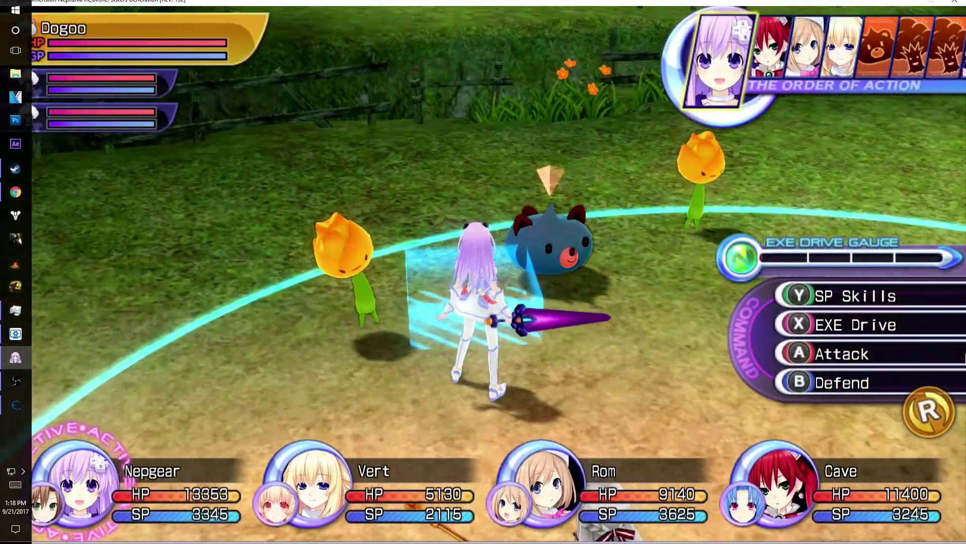
Step: Defeat the Dogoo for 9 Add Memory - 1024MB items, then open the main menu
{"action": "key", "text": "Return"}
{"action": "key", "text": "Return"}
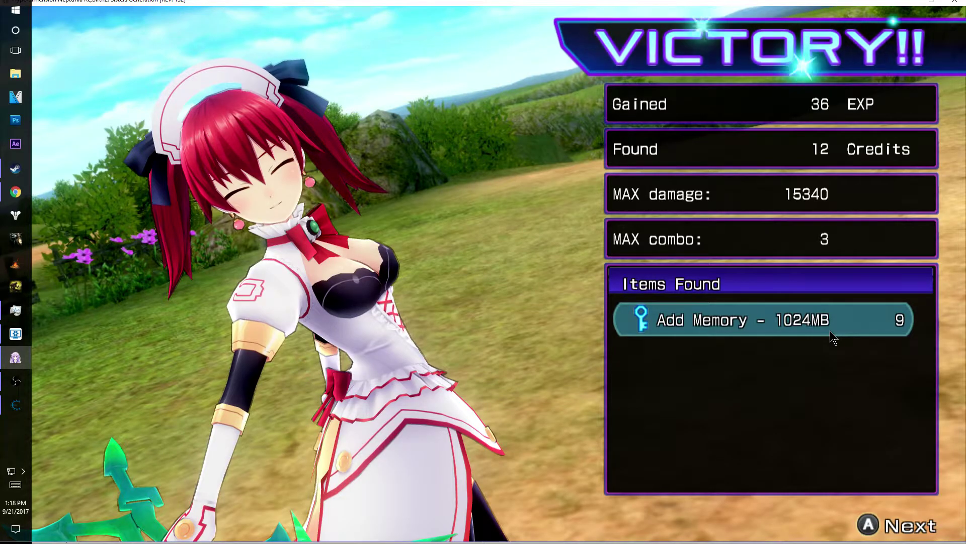
{"action": "key", "text": "Return"}
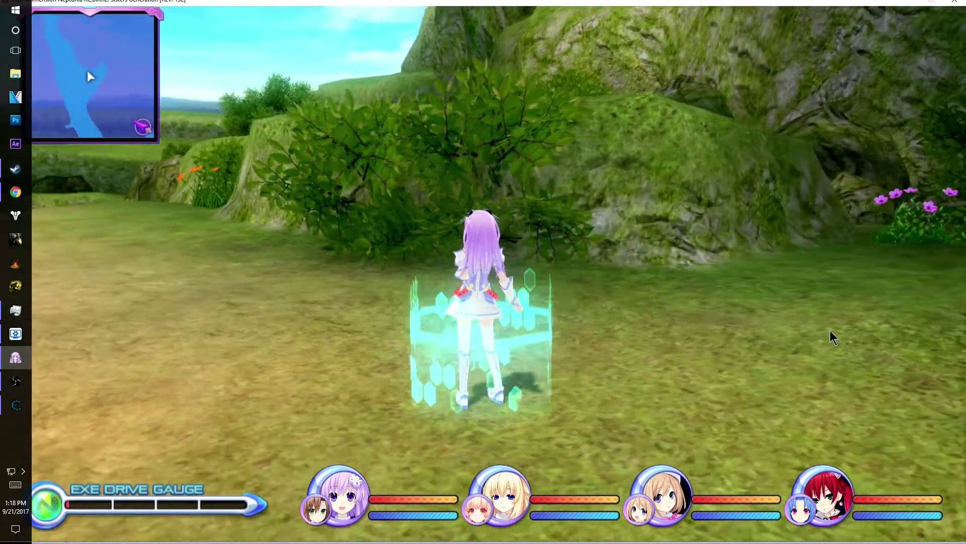
{"action": "key", "text": "w"}
{"action": "key", "text": "a"}
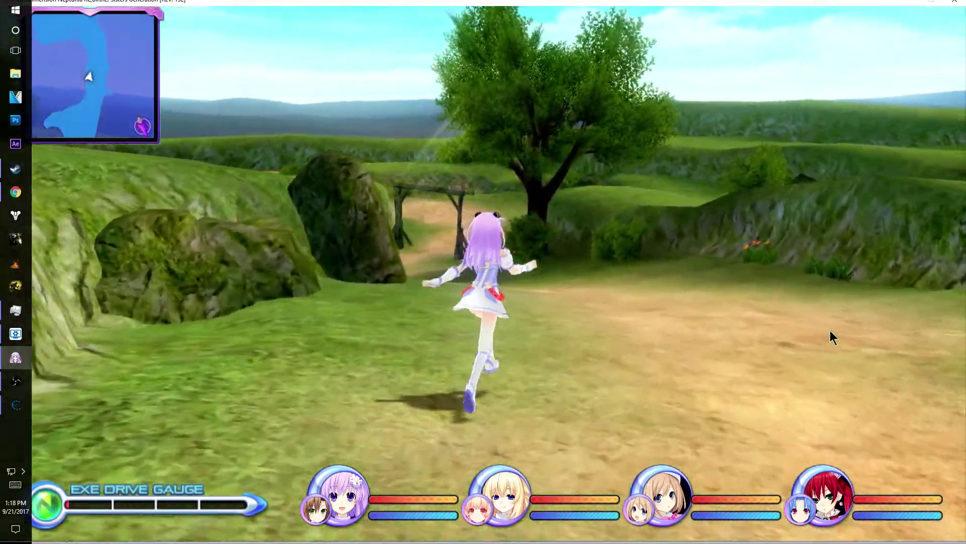
{"action": "key", "text": "space"}
{"action": "key", "text": "w"}
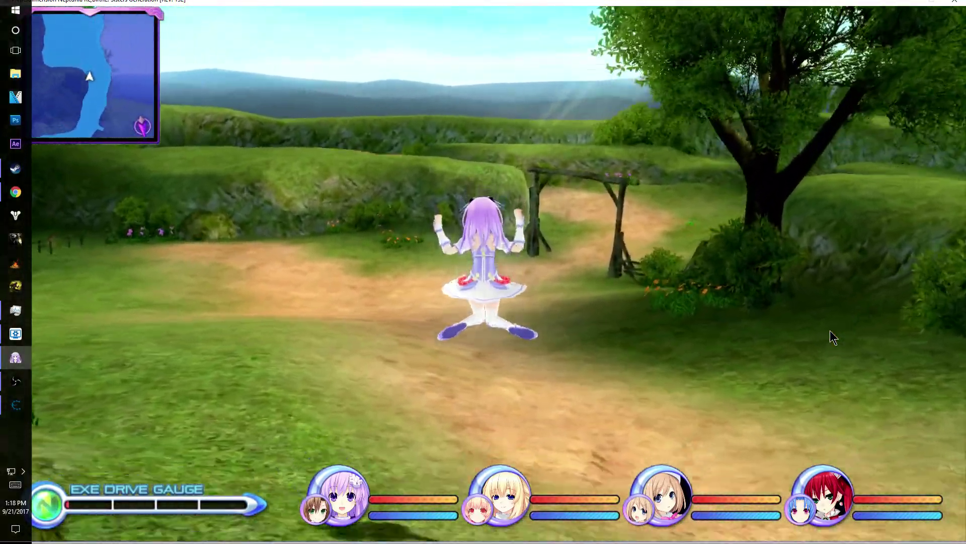
{"action": "key", "text": "Escape"}
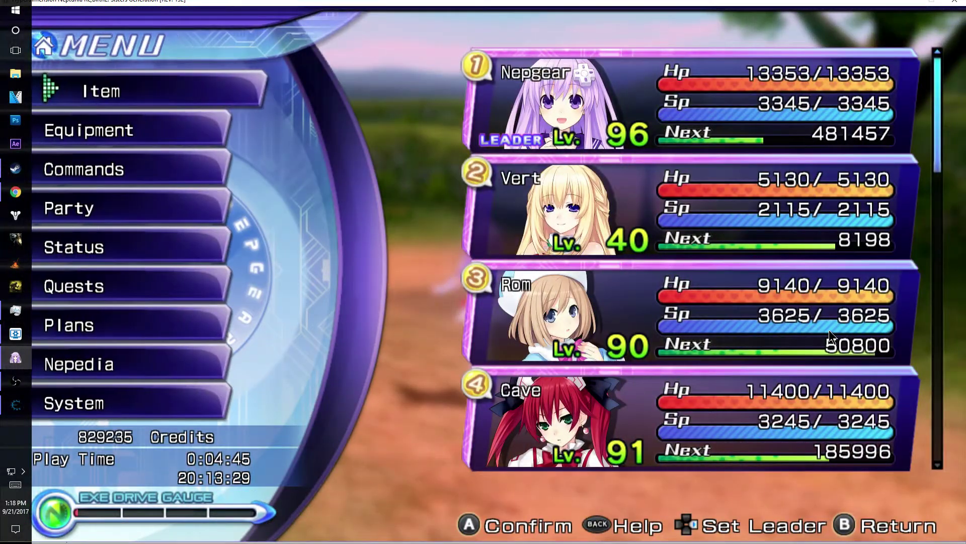
Step: Back in Cheat Engine, deactivate Item Drop Set to This? and the Death Stats base address scan
{"action": "key", "text": "alt+Tab"}
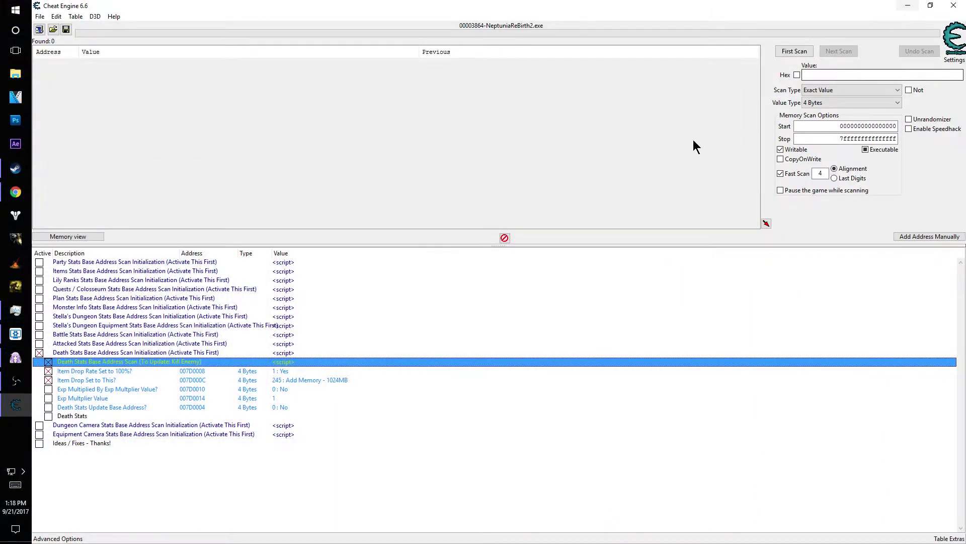
{"action": "left_click", "coordinate": [48, 382]}
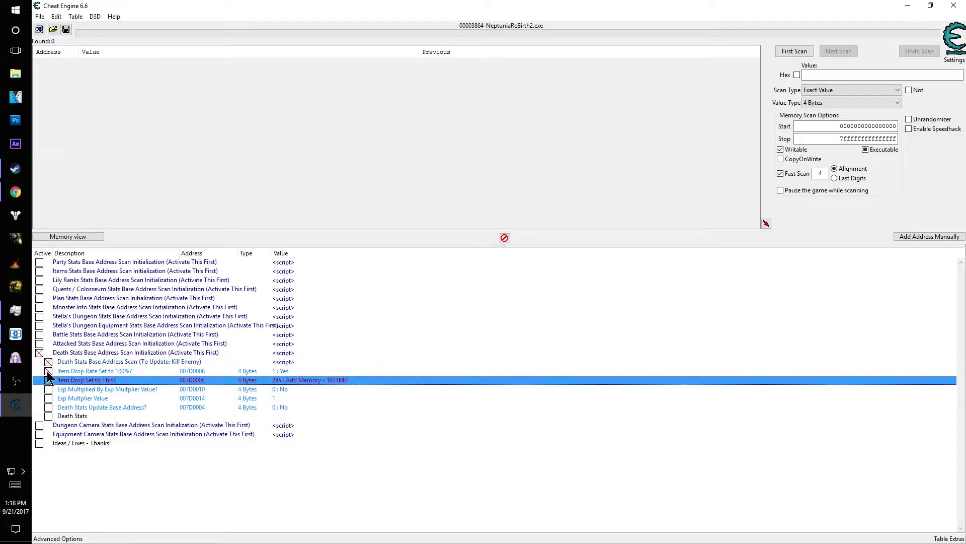
{"action": "left_click", "coordinate": [47, 361]}
Step: Reset the Item Drop Rate Set to 100%? value to 0 : No
{"action": "right_click", "coordinate": [281, 372]}
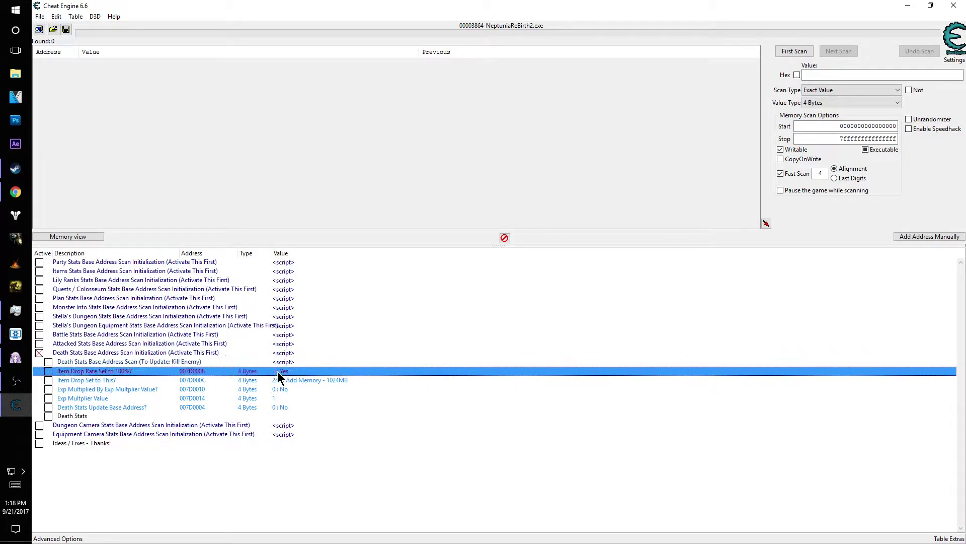
{"action": "mouse_move", "coordinate": [422, 151]}
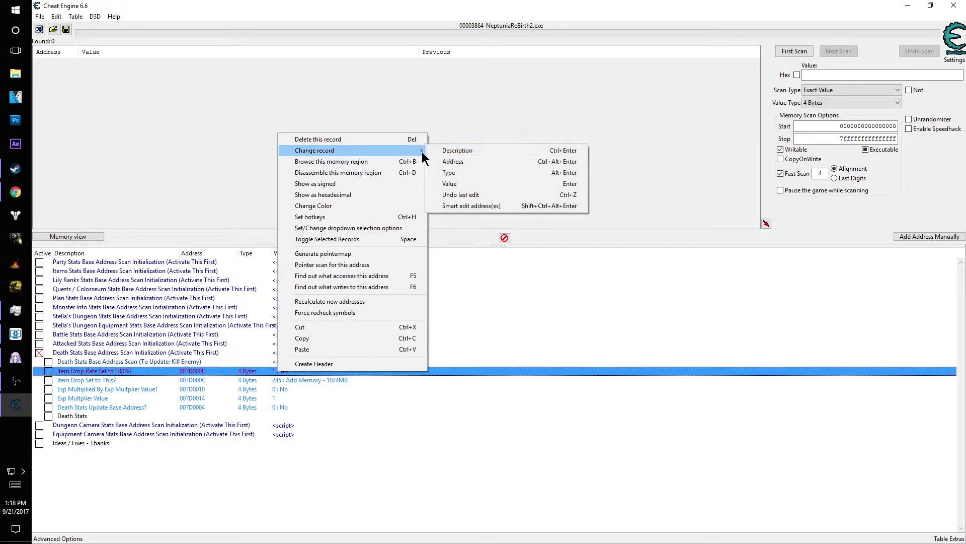
{"action": "left_click", "coordinate": [453, 182]}
{"action": "left_click", "coordinate": [541, 280]}
{"action": "left_click", "coordinate": [494, 292]}
{"action": "left_click", "coordinate": [466, 294]}
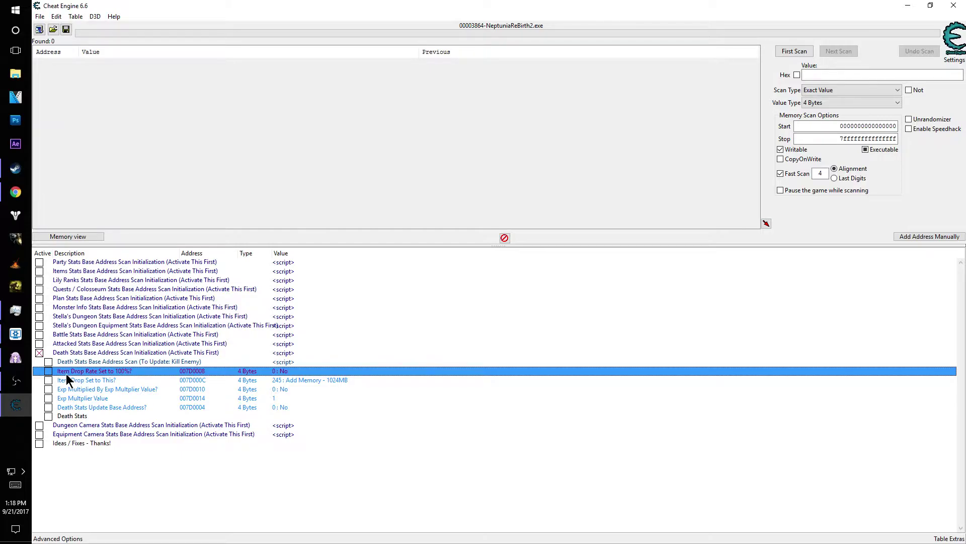
Step: Deactivate the Death Stats initialization script so its entries collapse
{"action": "left_click", "coordinate": [41, 355]}
{"action": "left_click", "coordinate": [40, 353]}
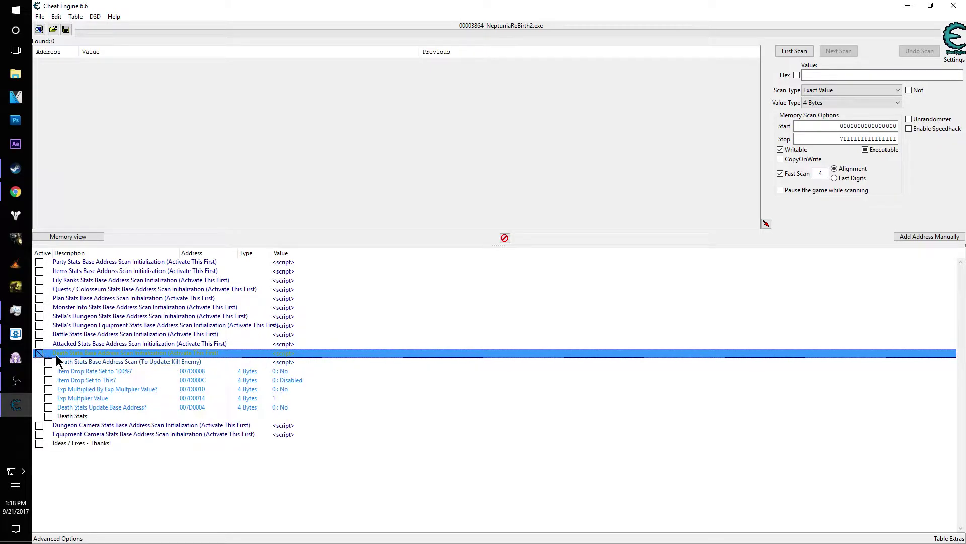
{"action": "left_click", "coordinate": [40, 353]}
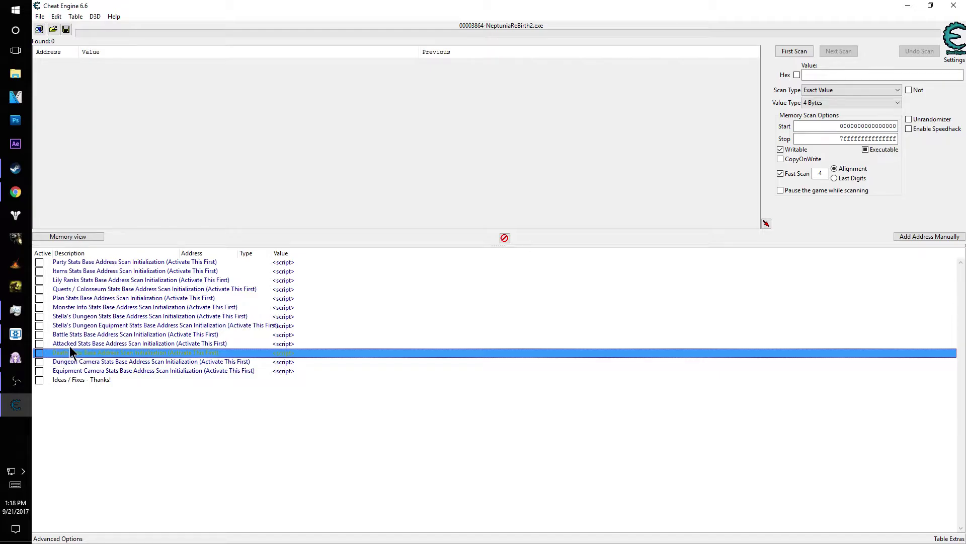
{"action": "left_click", "coordinate": [38, 264]}
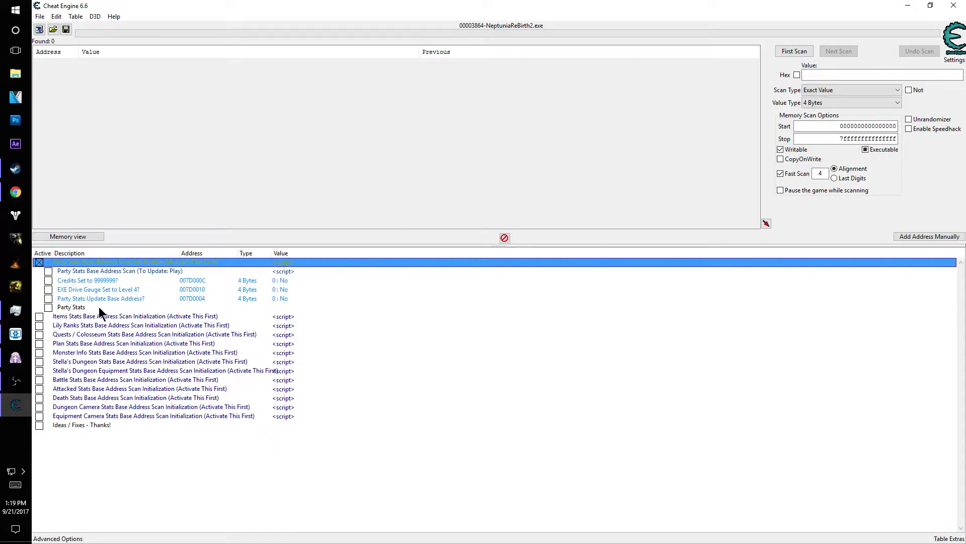
{"action": "left_click", "coordinate": [40, 262]}
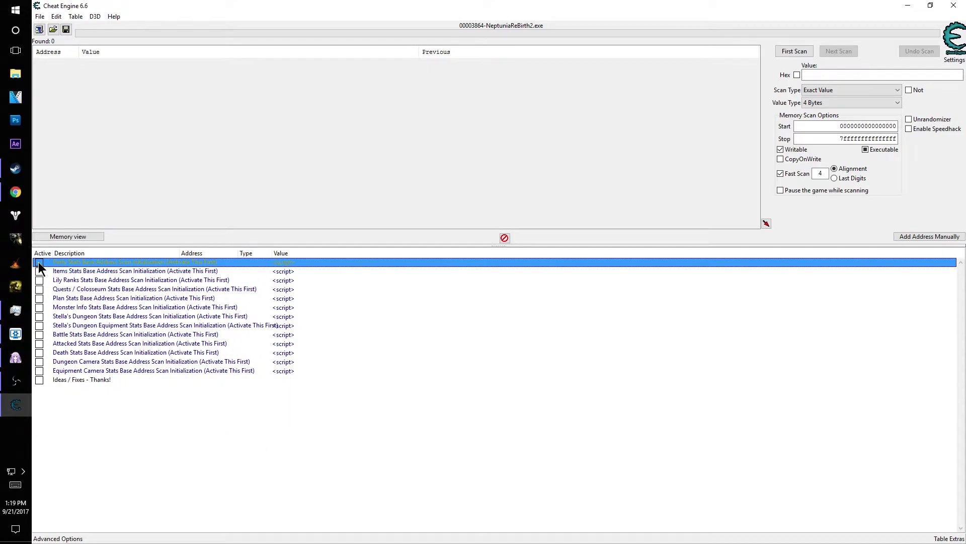
{"action": "left_click", "coordinate": [39, 289]}
{"action": "left_click", "coordinate": [39, 289]}
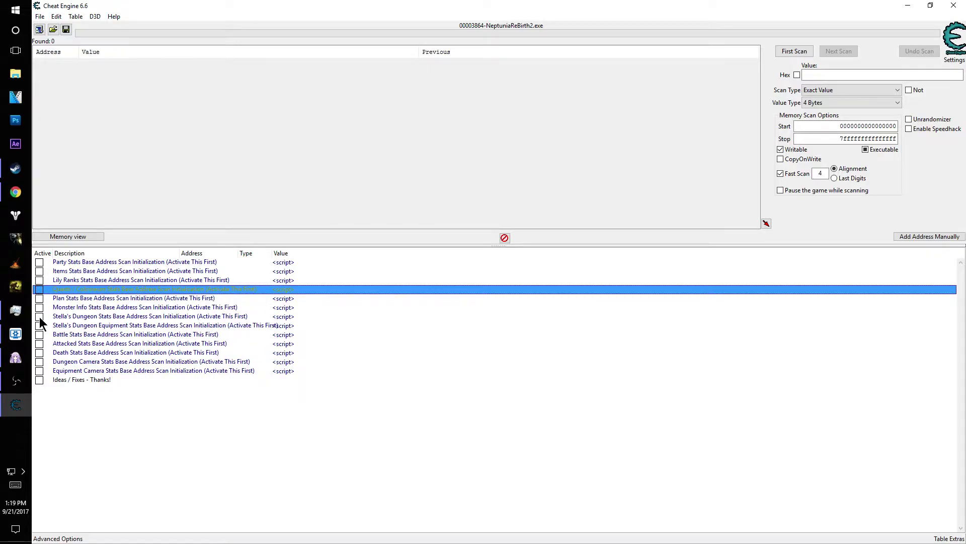
{"action": "left_click", "coordinate": [39, 316]}
{"action": "left_click", "coordinate": [40, 316]}
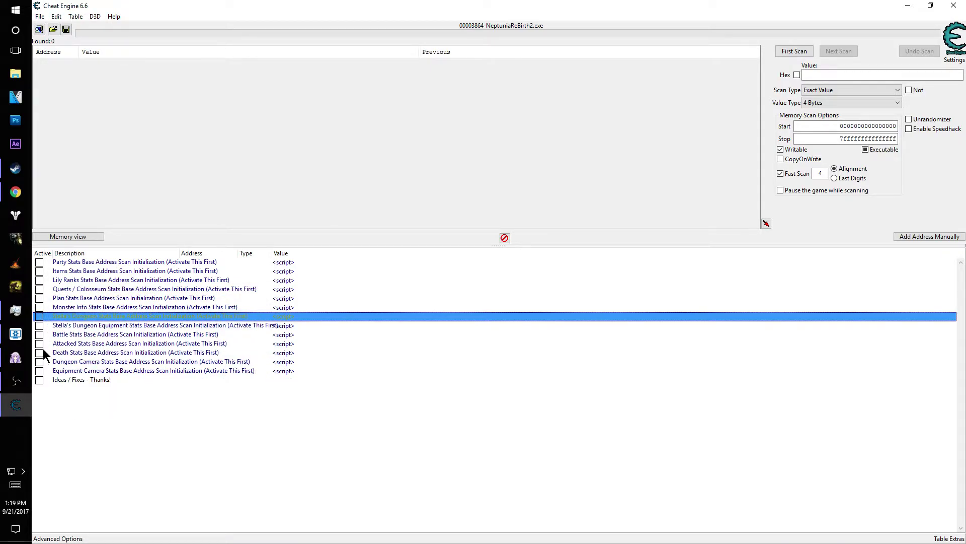
{"action": "left_click", "coordinate": [39, 371]}
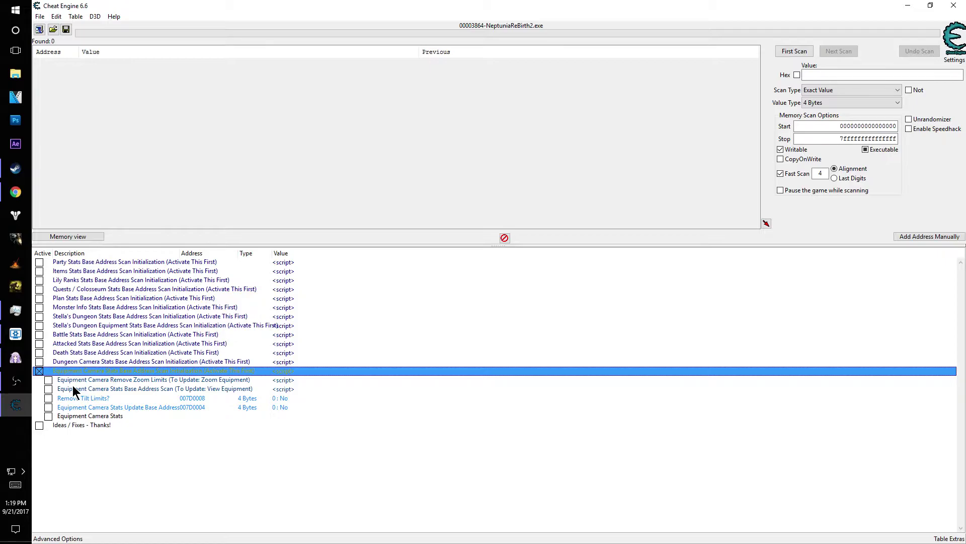
{"action": "left_click", "coordinate": [40, 370]}
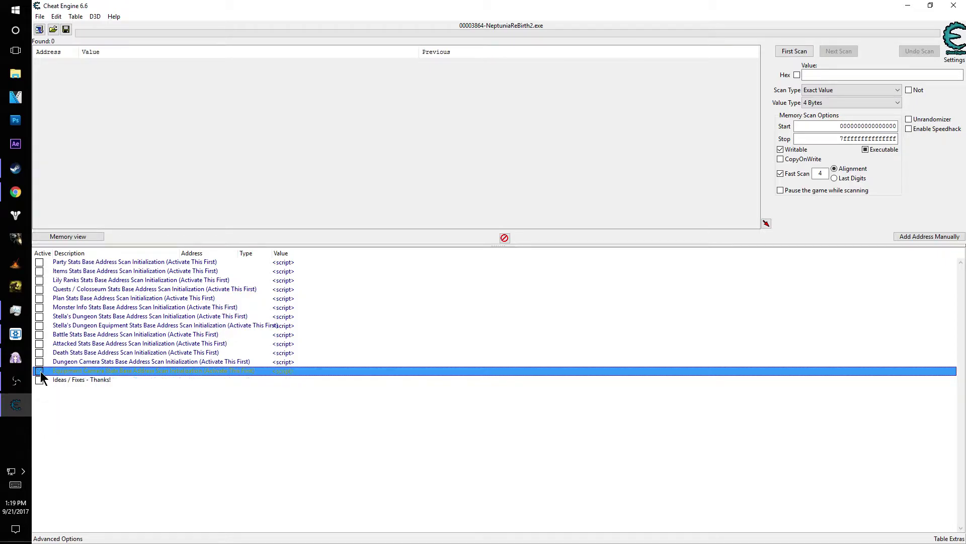
{"action": "left_click", "coordinate": [39, 344]}
{"action": "left_click", "coordinate": [40, 343]}
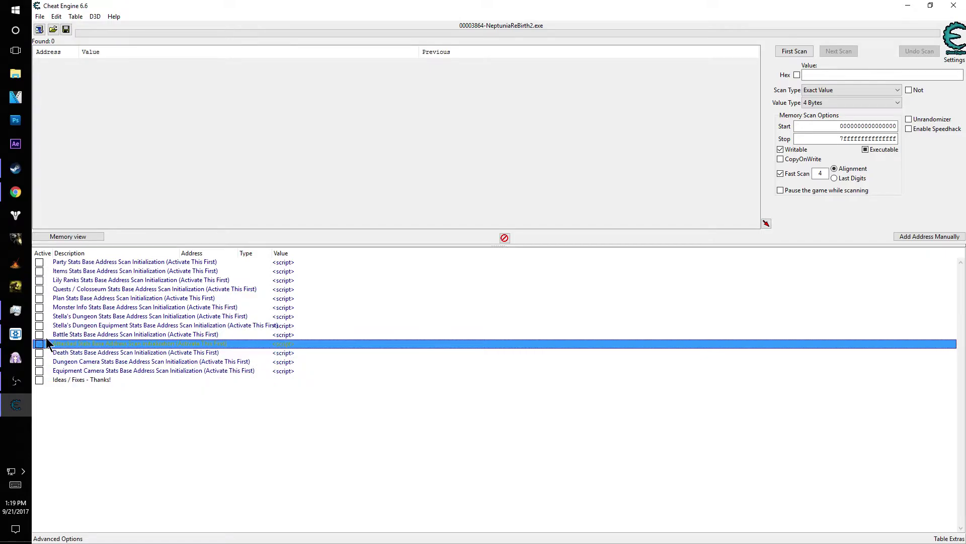
{"action": "left_click", "coordinate": [41, 343]}
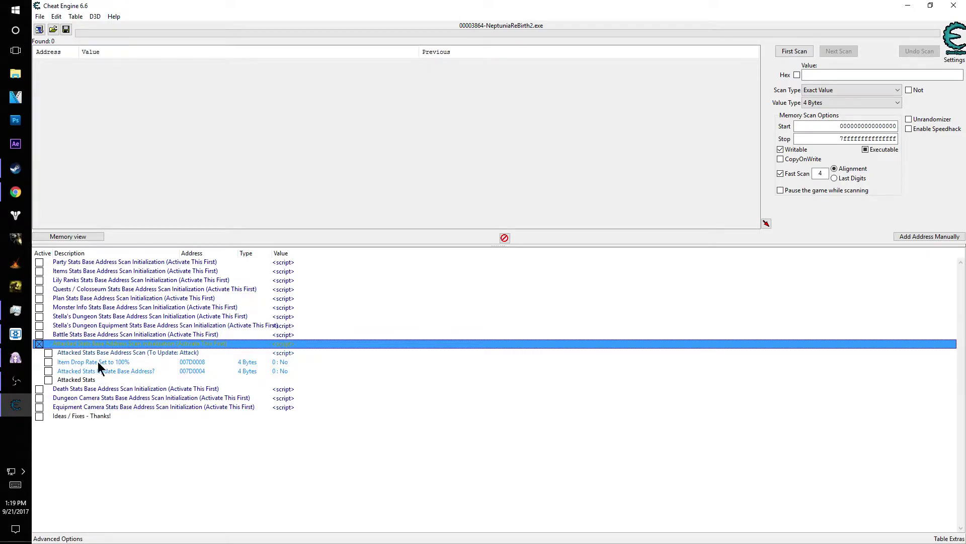
{"action": "left_click", "coordinate": [264, 362]}
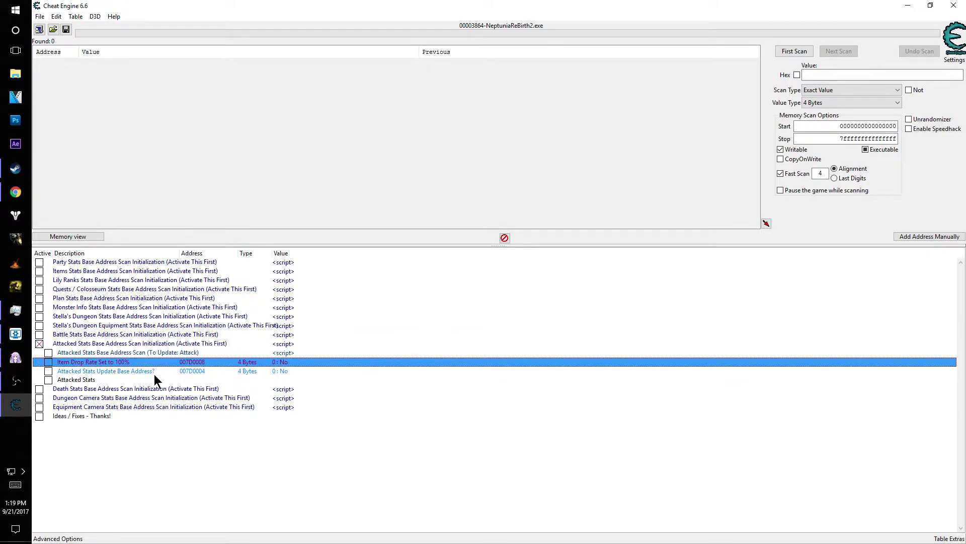
{"action": "left_click", "coordinate": [39, 345]}
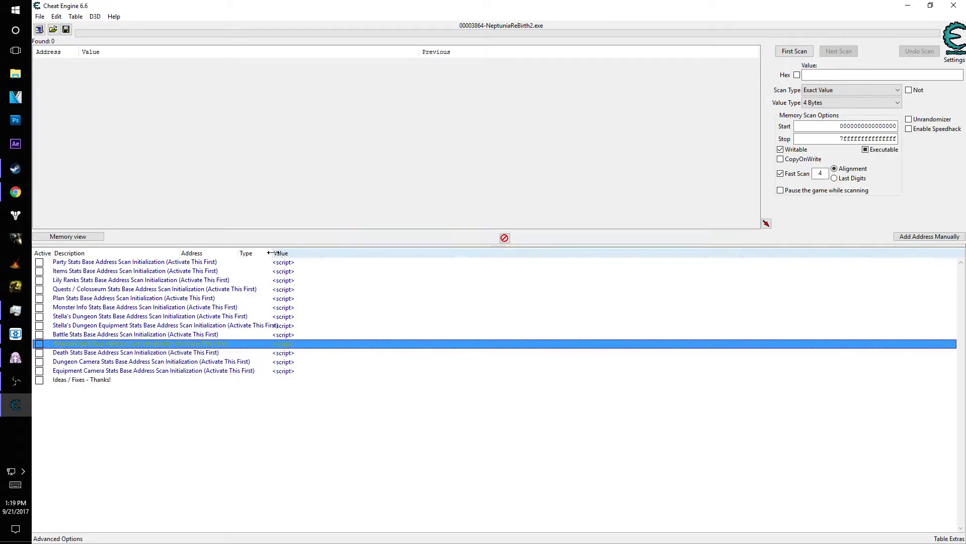
Step: Widen the Type, Address and Description columns so full cheat names show, then clear the row selection
{"action": "left_click_drag", "start_coordinate": [273, 253], "coordinate": [312, 253]}
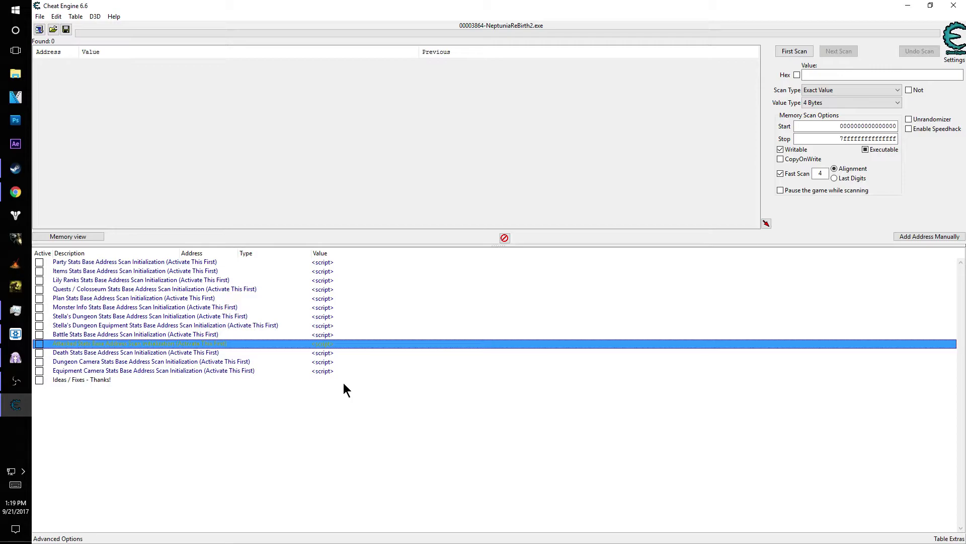
{"action": "left_click_drag", "start_coordinate": [237, 253], "coordinate": [291, 253]}
{"action": "left_click_drag", "start_coordinate": [179, 253], "coordinate": [207, 253]}
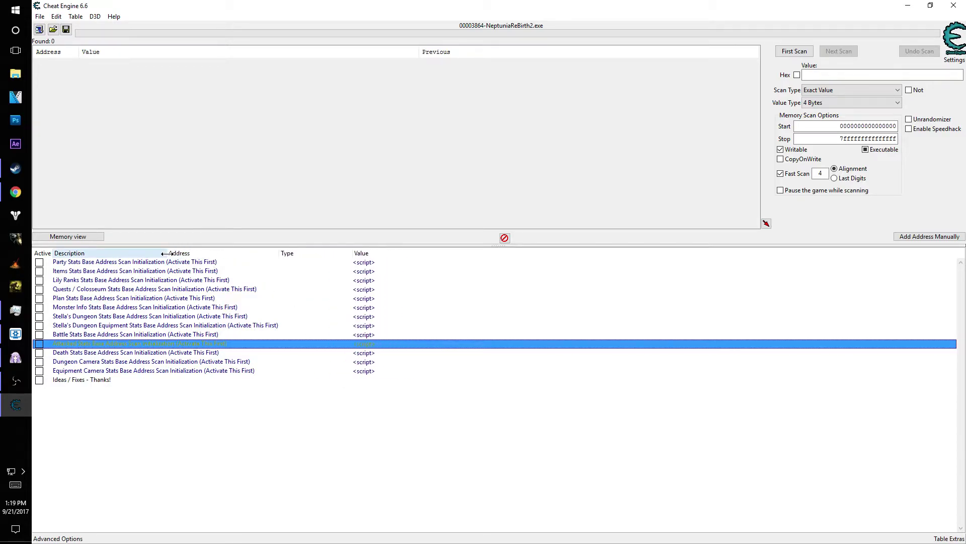
{"action": "left_click", "coordinate": [377, 429]}
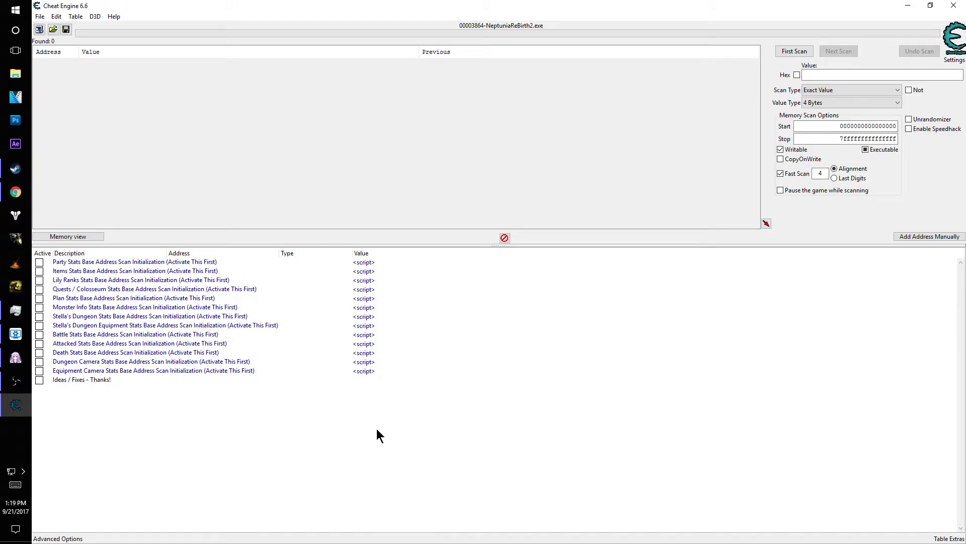